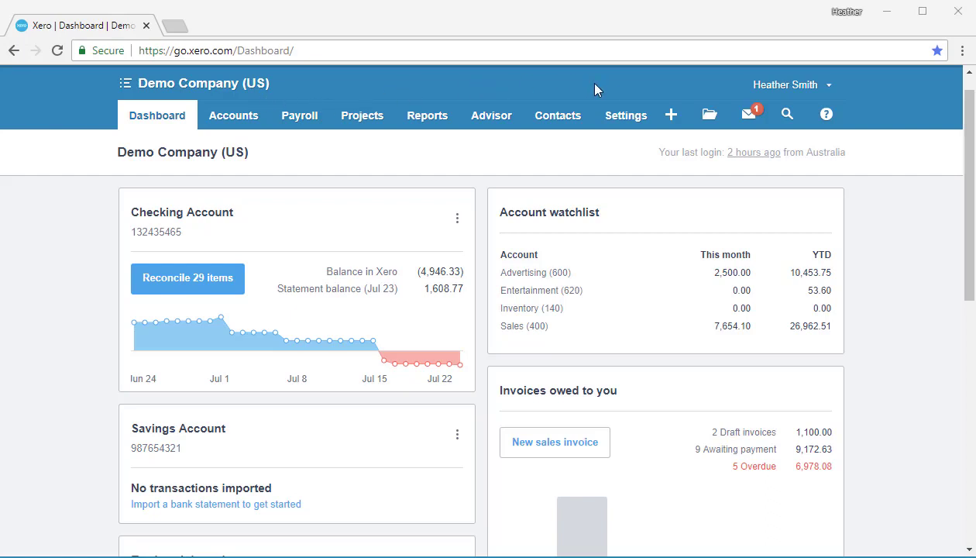
- Open the Check Styles page from the organization's general settings
{"action": "left_click", "coordinate": [634, 118]}
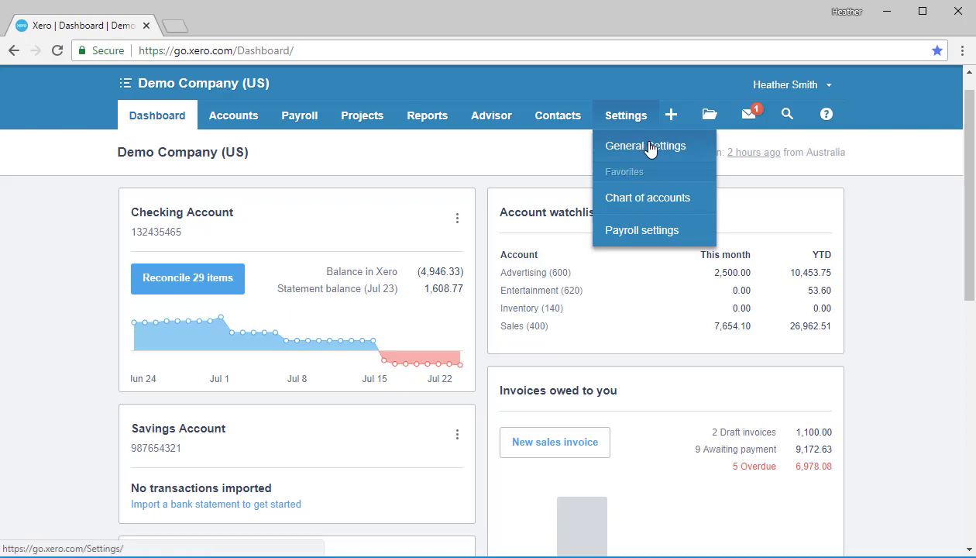
{"action": "left_click", "coordinate": [649, 149]}
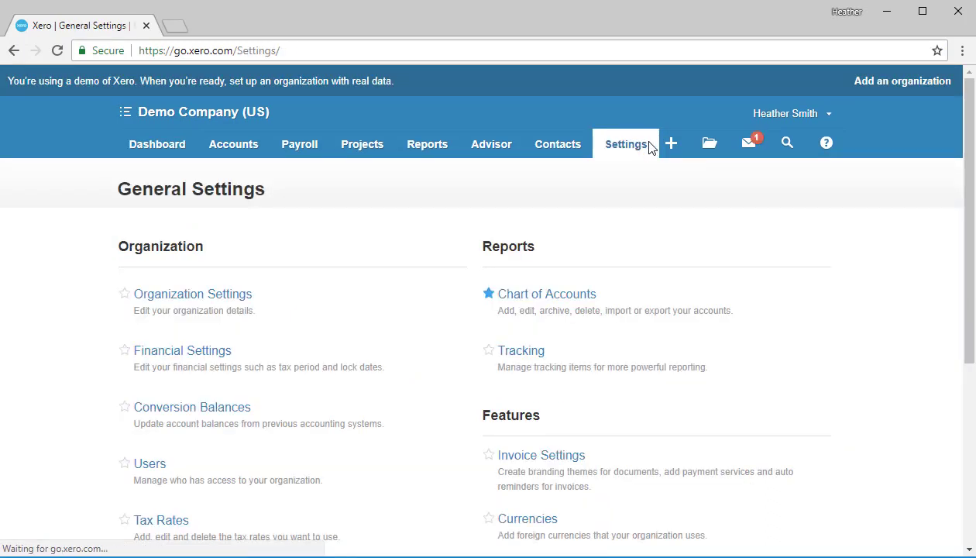
{"action": "scroll", "coordinate": [649, 149], "scroll_direction": "down", "scroll_amount": 1}
{"action": "scroll", "coordinate": [649, 150], "scroll_direction": "down", "scroll_amount": 1}
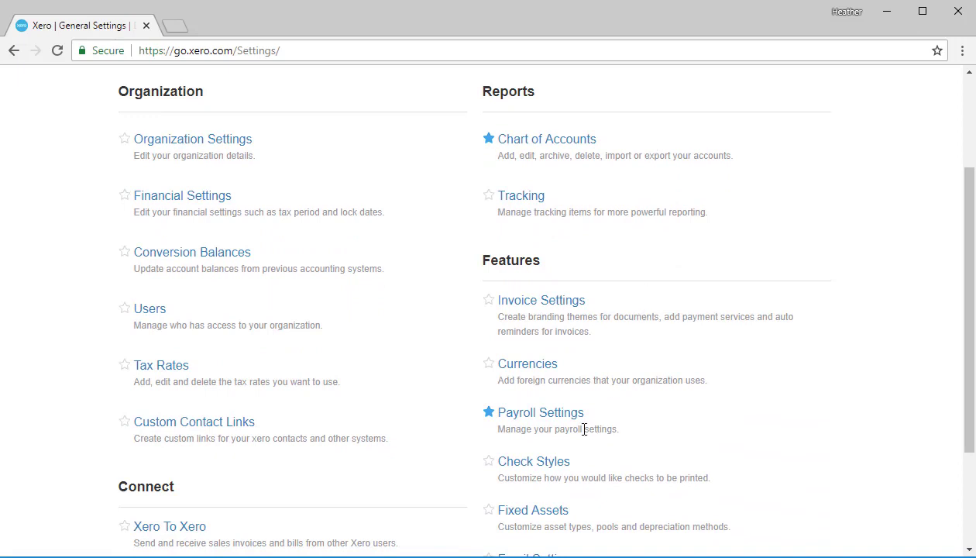
{"action": "left_click", "coordinate": [535, 465]}
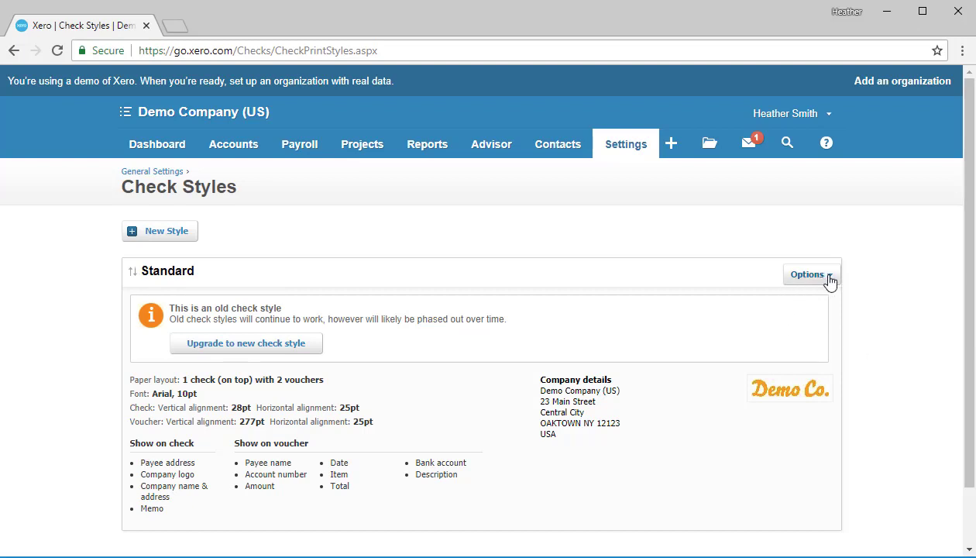
- Edit the Standard check style, review its format and font choices, and save it with an 11pt font size
{"action": "left_click", "coordinate": [828, 277]}
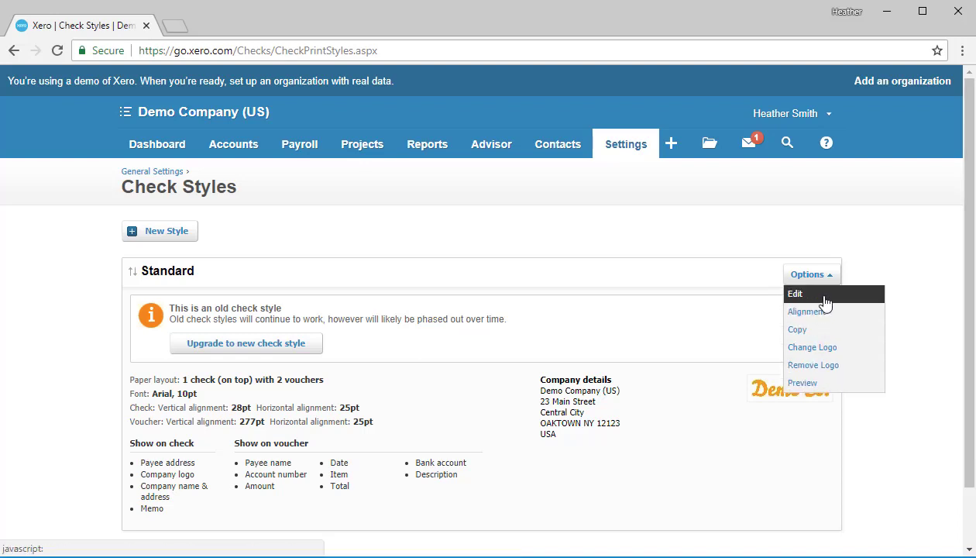
{"action": "left_click", "coordinate": [825, 302]}
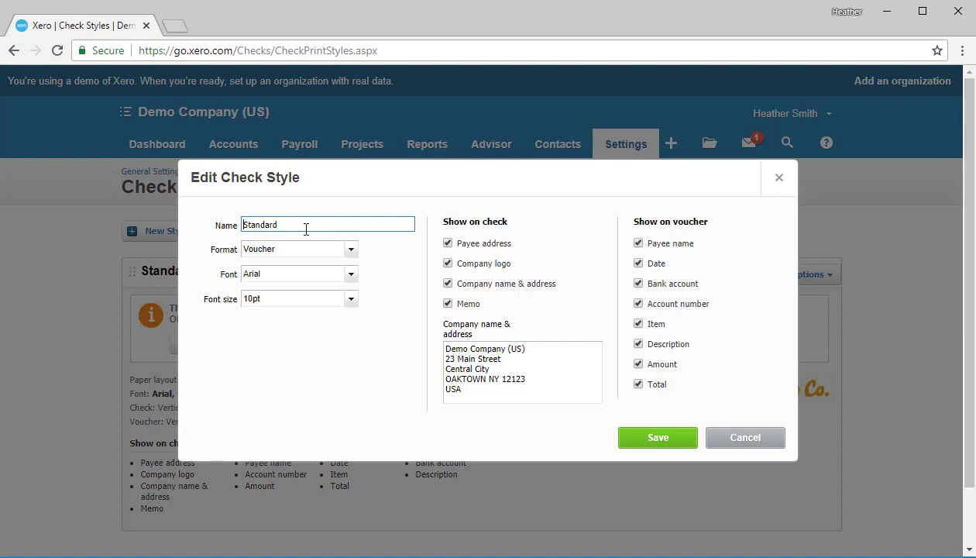
{"action": "left_click", "coordinate": [351, 251]}
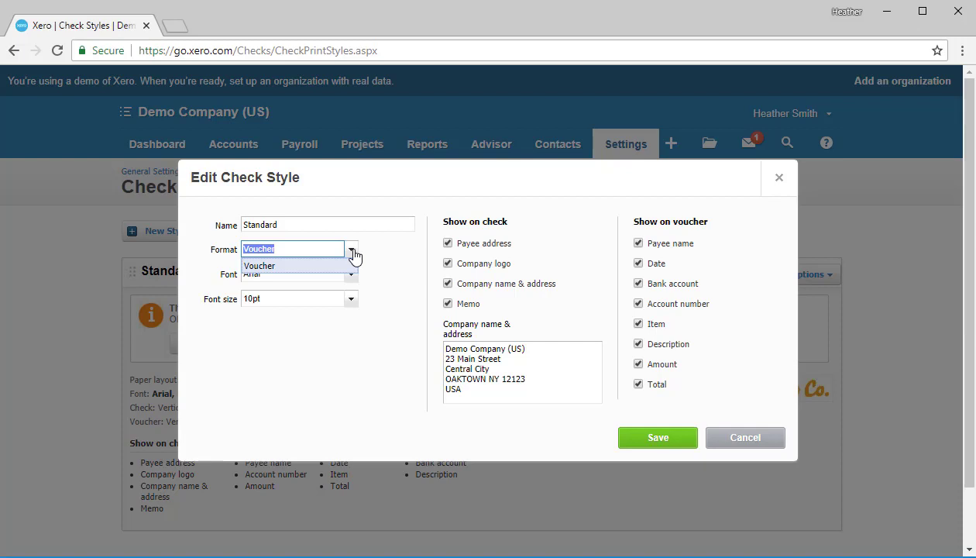
{"action": "left_click", "coordinate": [353, 252]}
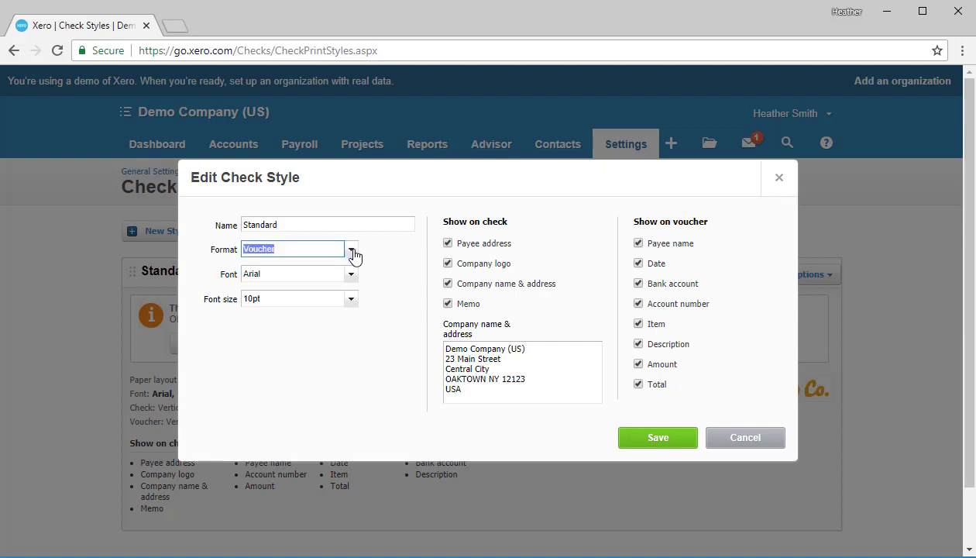
{"action": "left_click", "coordinate": [351, 276]}
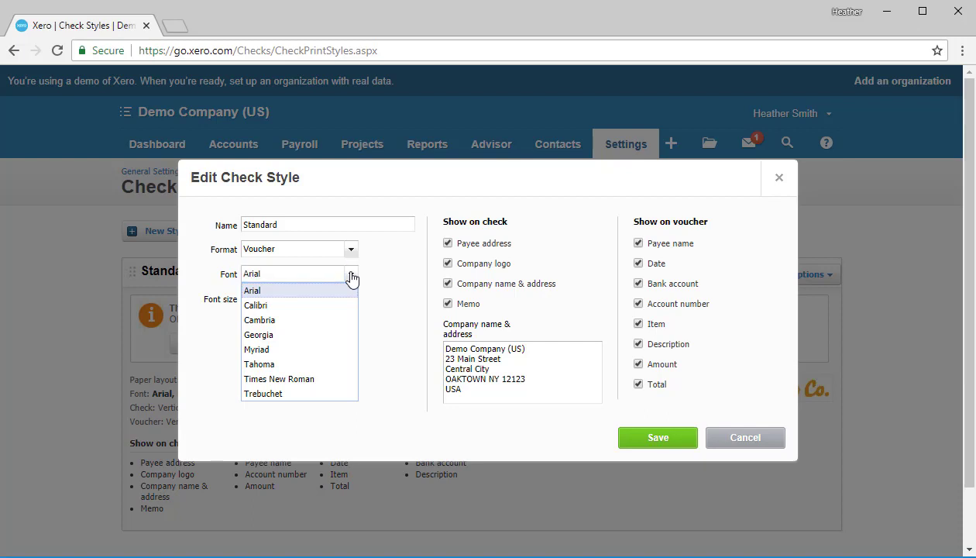
{"action": "left_click", "coordinate": [352, 277]}
{"action": "left_click", "coordinate": [351, 299]}
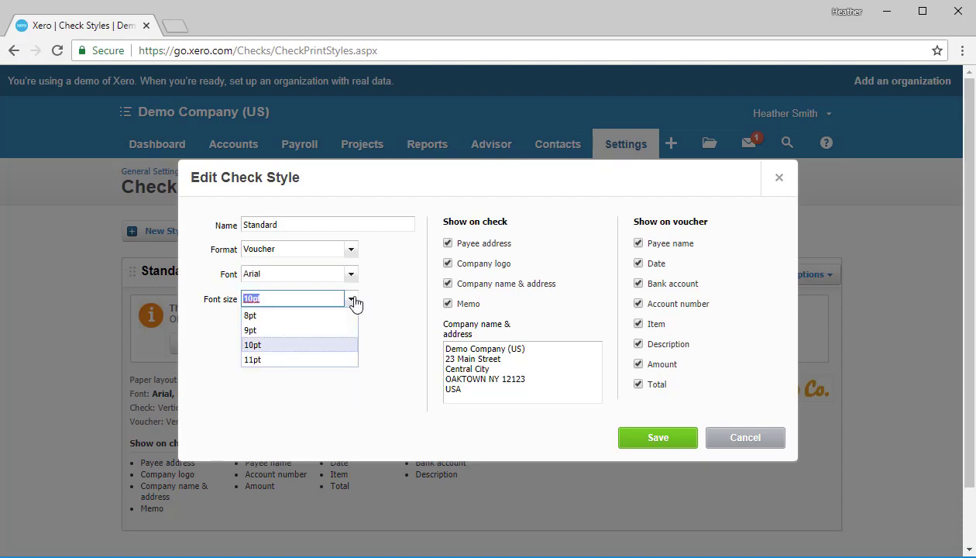
{"action": "left_click", "coordinate": [278, 361]}
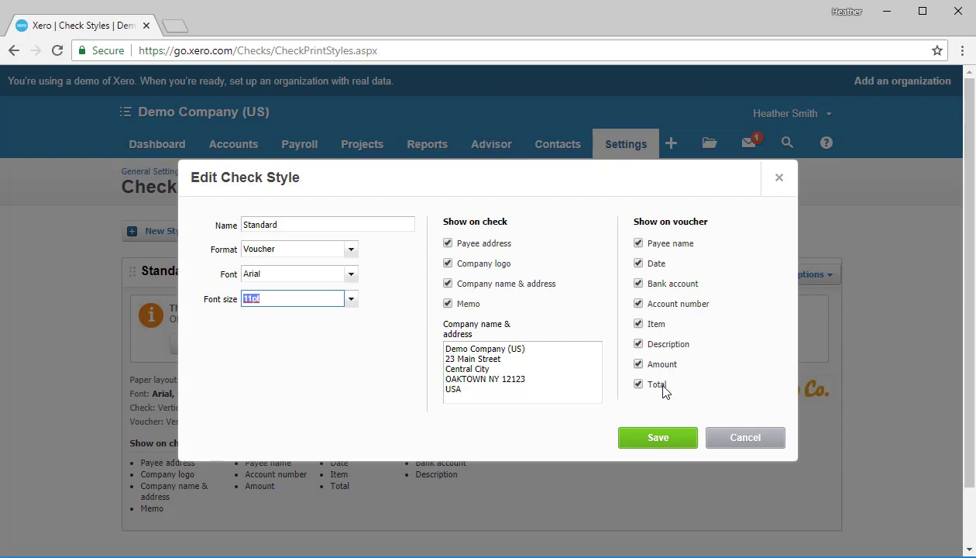
{"action": "left_click", "coordinate": [658, 438]}
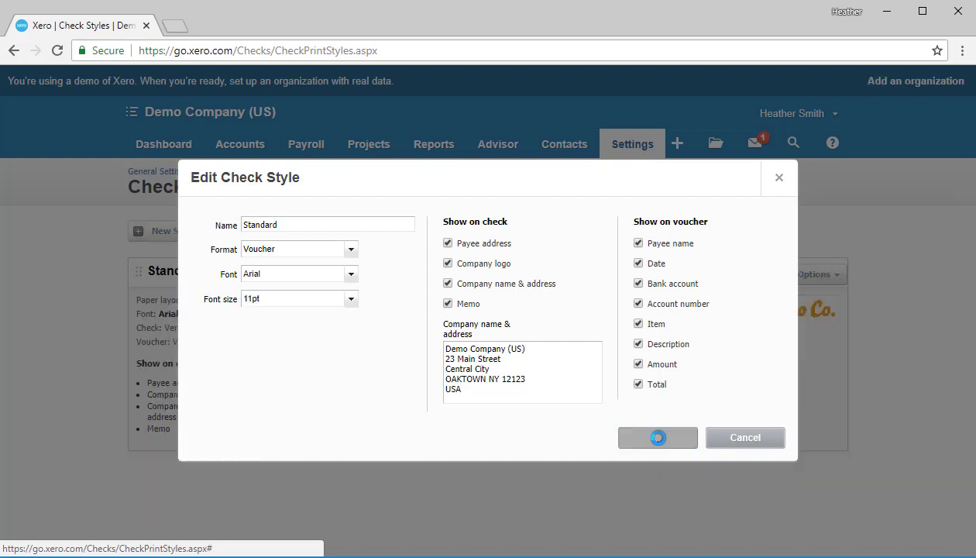
- Try voucher top offsets of 100 pt and 200 pt in the Standard style's alignment, and save it after resetting
{"action": "scroll", "coordinate": [853, 408], "scroll_direction": "down", "scroll_amount": 1}
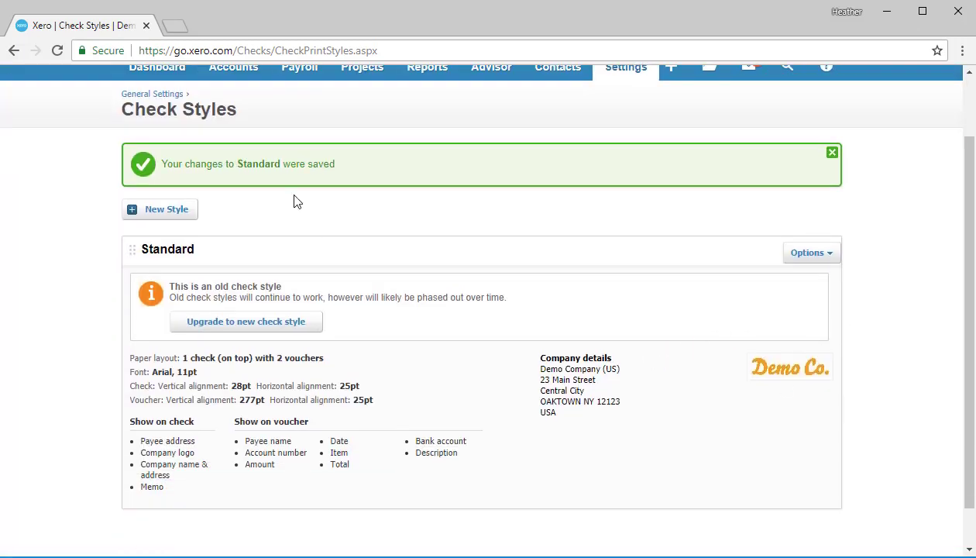
{"action": "left_click", "coordinate": [830, 259]}
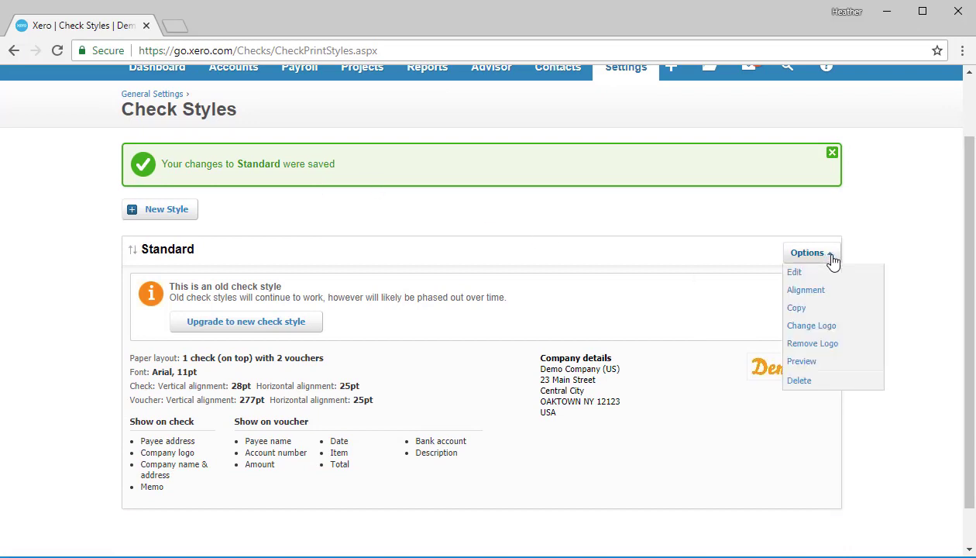
{"action": "left_click", "coordinate": [816, 298]}
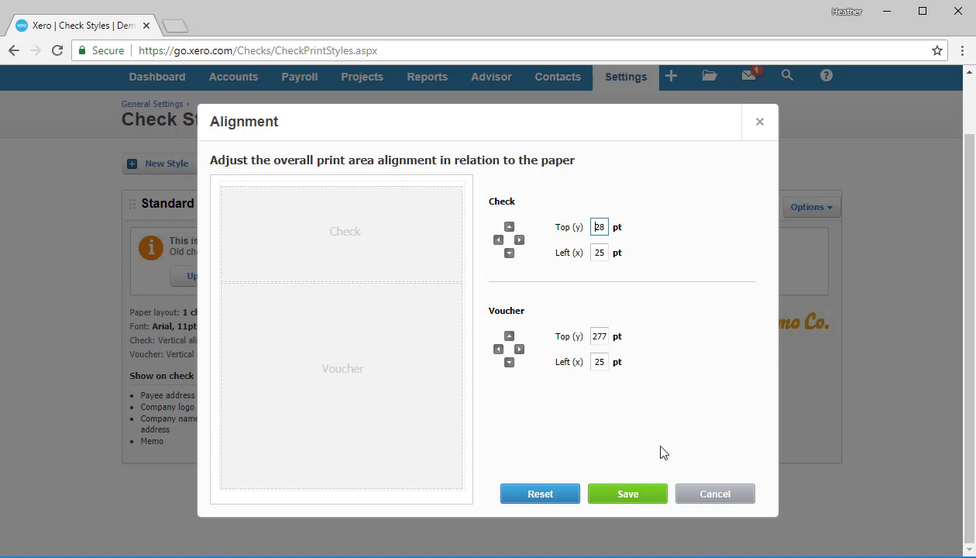
{"action": "left_click", "coordinate": [533, 501]}
{"action": "left_click_drag", "start_coordinate": [586, 336], "coordinate": [614, 343]}
{"action": "type", "text": "100"}
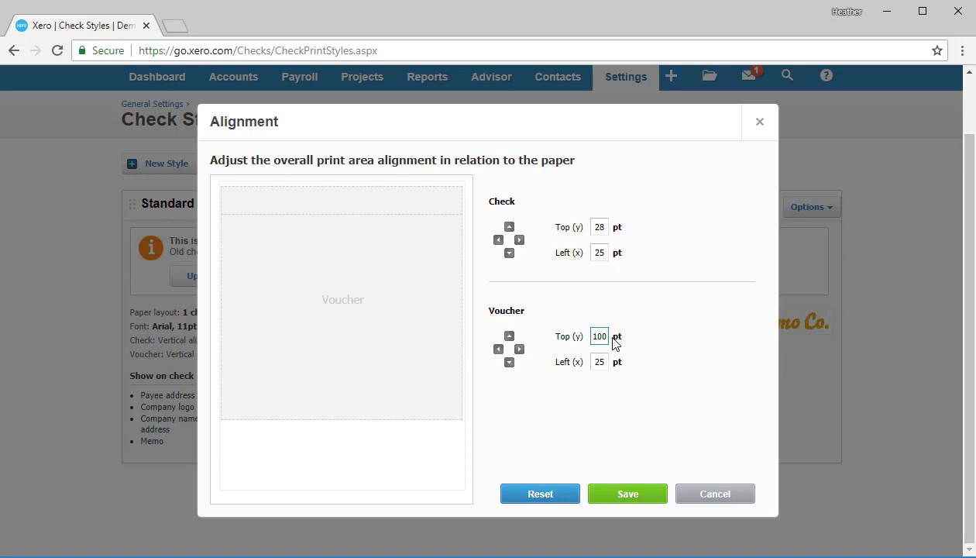
{"action": "double_click", "coordinate": [602, 341]}
{"action": "type", "text": "200"}
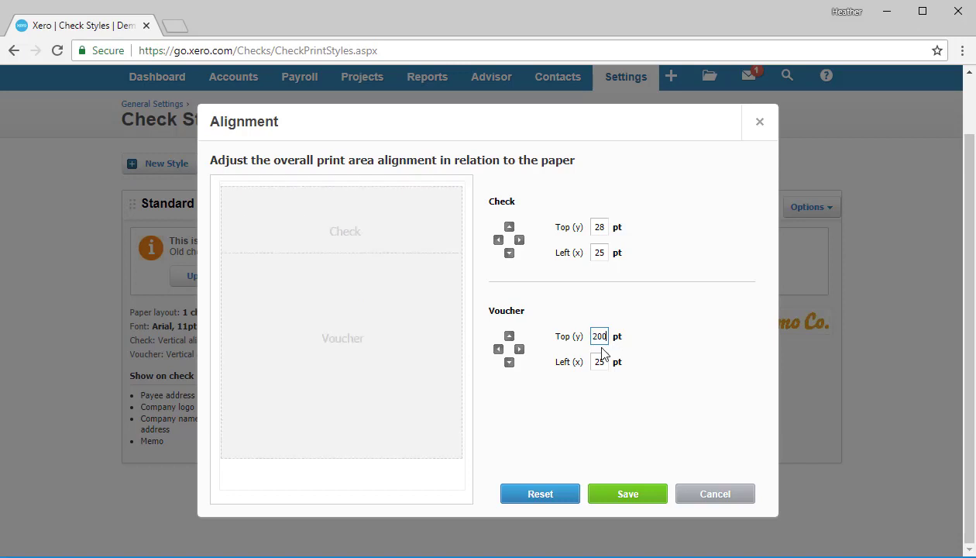
{"action": "left_click", "coordinate": [533, 498]}
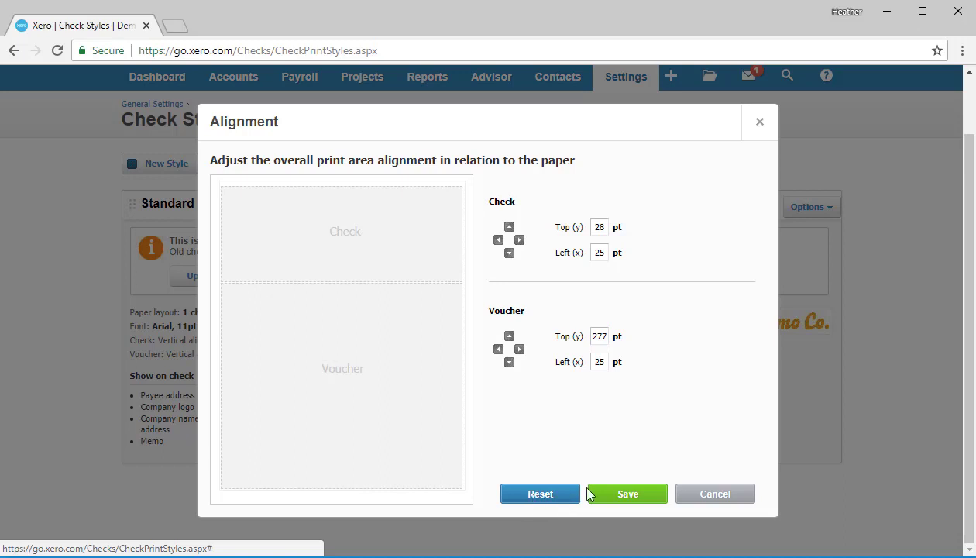
{"action": "left_click", "coordinate": [633, 500]}
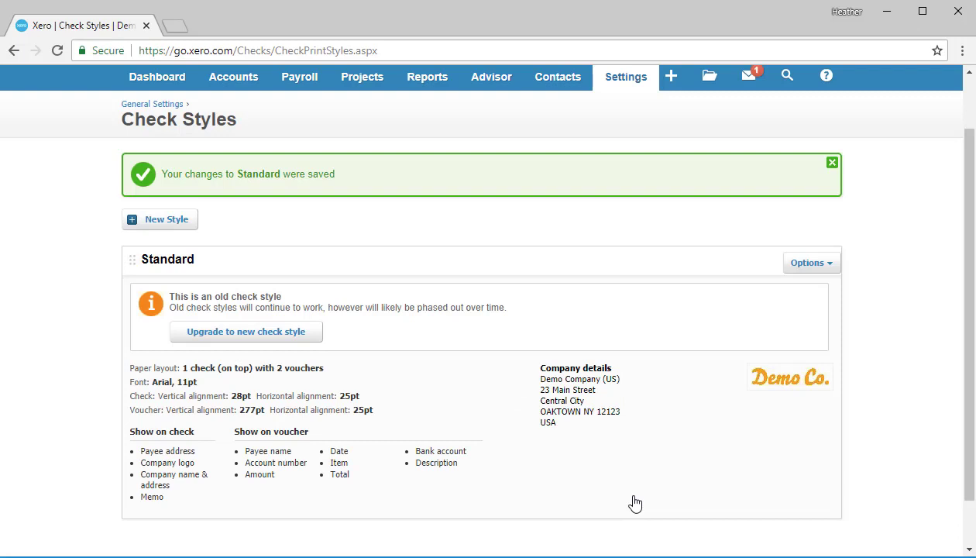
- Copy the Standard check style and save the copy with the title "New Check Style"
{"action": "left_click", "coordinate": [833, 266]}
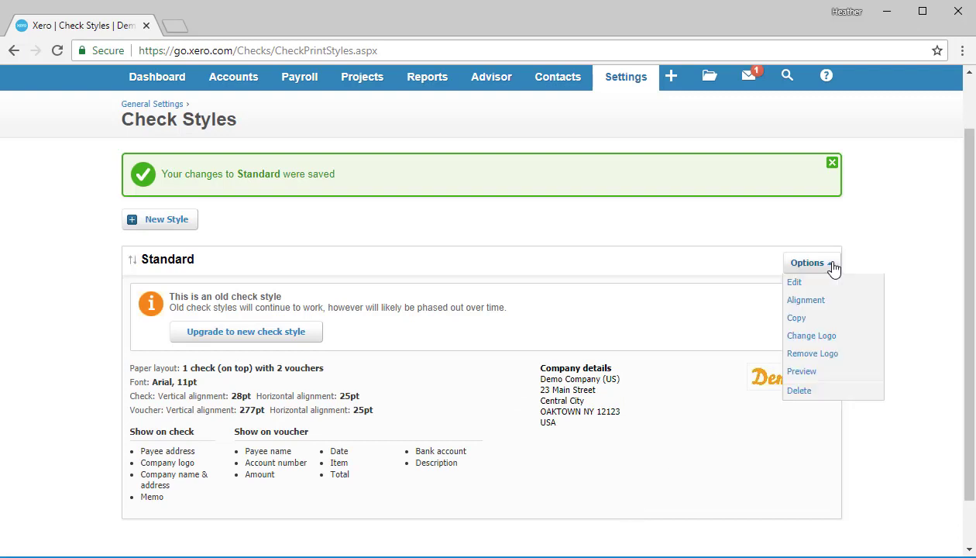
{"action": "left_click", "coordinate": [813, 321]}
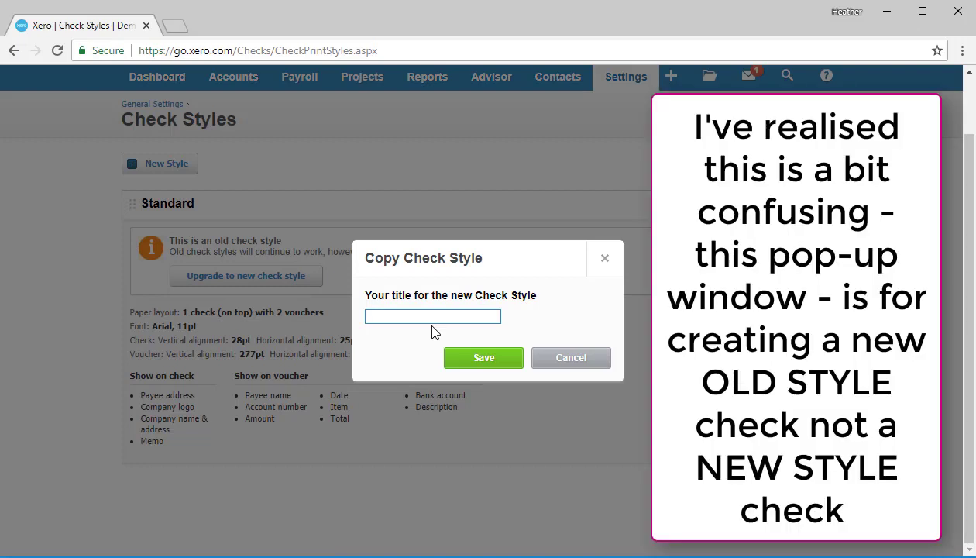
{"action": "type", "text": "New Check Style"}
{"action": "left_click", "coordinate": [483, 360]}
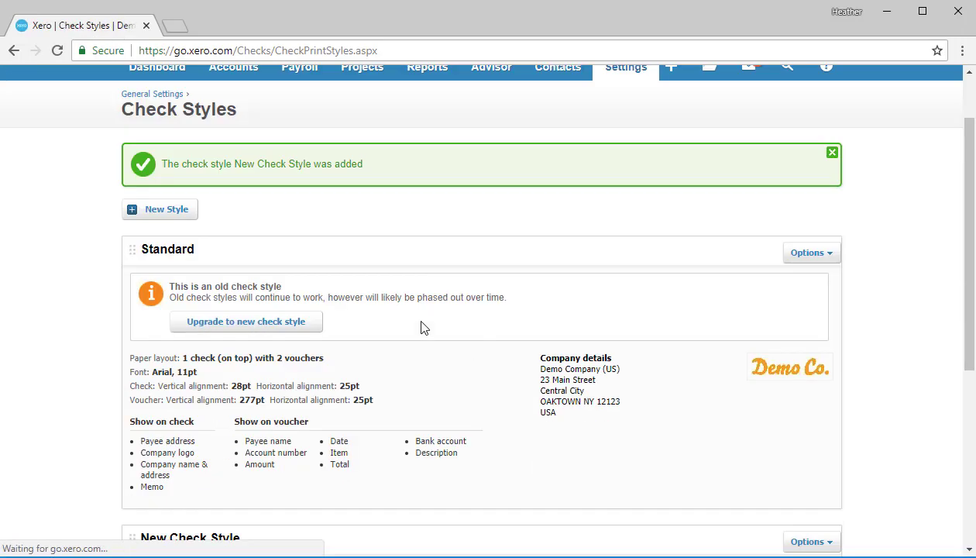
- Reorder the check styles by moving New Check Style above Standard
{"action": "scroll", "coordinate": [235, 249], "scroll_direction": "down", "scroll_amount": 3}
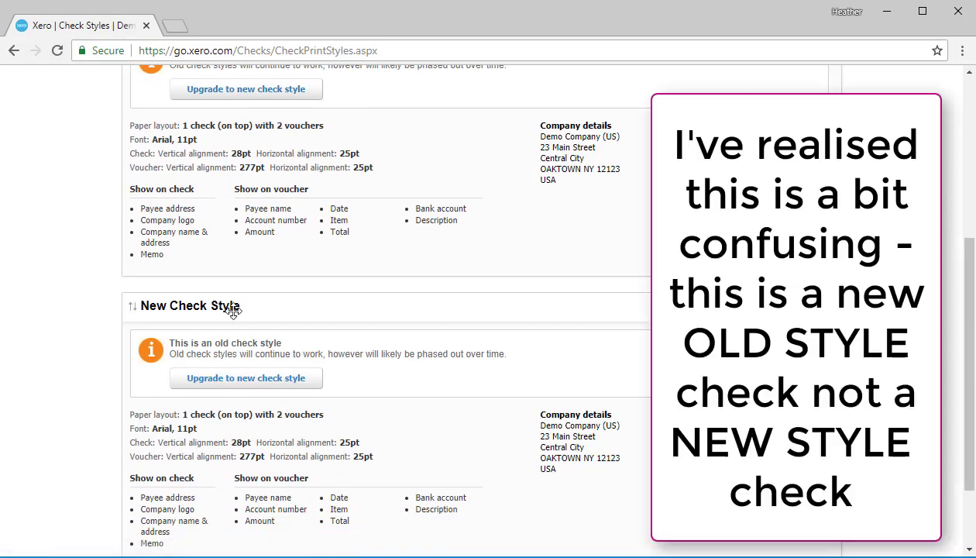
{"action": "scroll", "coordinate": [404, 459], "scroll_direction": "down", "scroll_amount": 2}
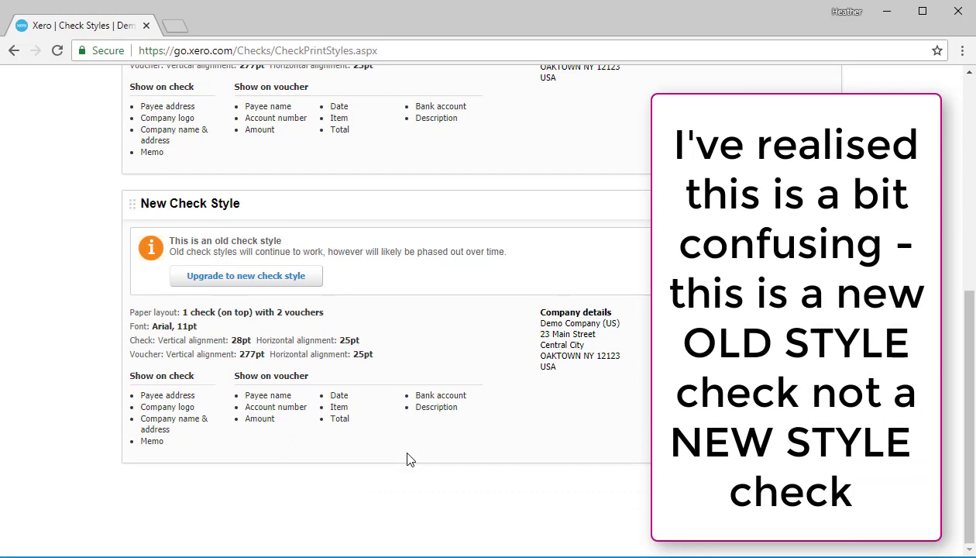
{"action": "scroll", "coordinate": [407, 460], "scroll_direction": "up", "scroll_amount": 1}
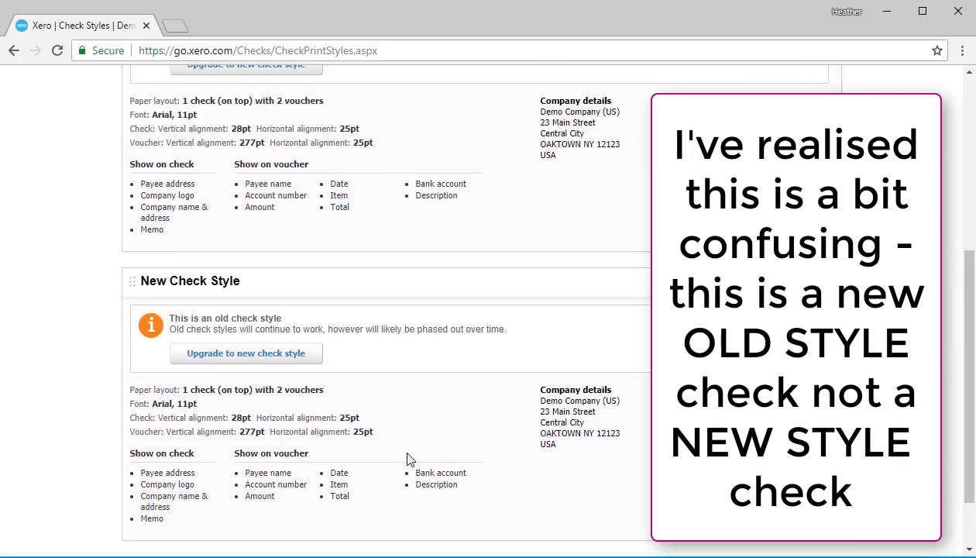
{"action": "scroll", "coordinate": [406, 459], "scroll_direction": "up", "scroll_amount": 1}
{"action": "scroll", "coordinate": [409, 460], "scroll_direction": "up", "scroll_amount": 1}
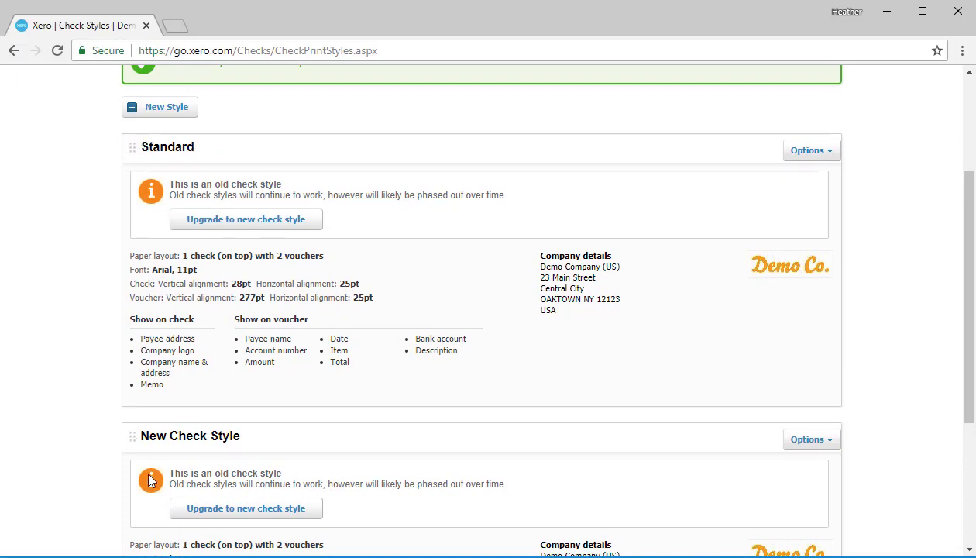
{"action": "left_click_drag", "start_coordinate": [124, 435], "coordinate": [126, 193]}
{"action": "left_click_drag", "start_coordinate": [126, 435], "coordinate": [63, 354]}
{"action": "scroll", "coordinate": [63, 354], "scroll_direction": "down", "scroll_amount": 3}
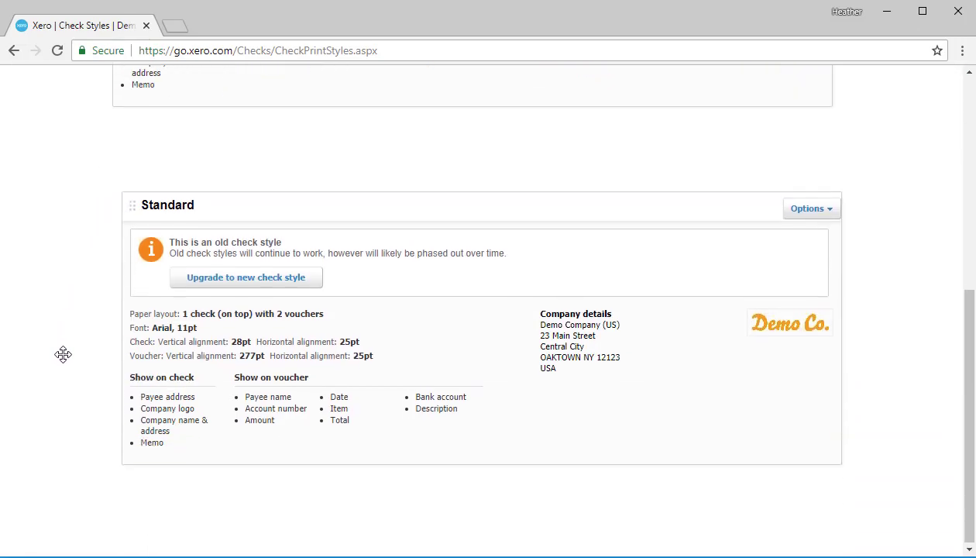
{"action": "scroll", "coordinate": [63, 354], "scroll_direction": "up", "scroll_amount": 5}
{"action": "scroll", "coordinate": [63, 354], "scroll_direction": "down", "scroll_amount": 5}
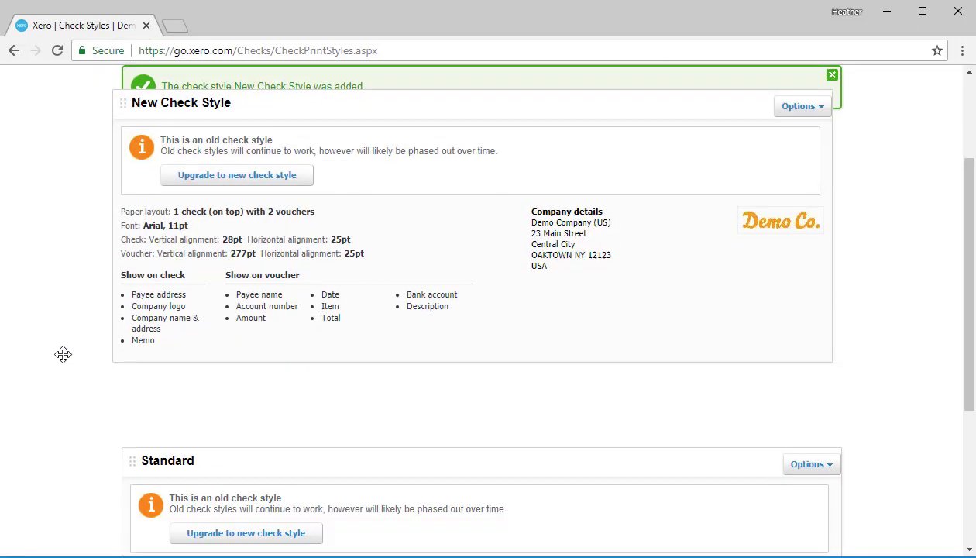
{"action": "scroll", "coordinate": [63, 354], "scroll_direction": "up", "scroll_amount": 5}
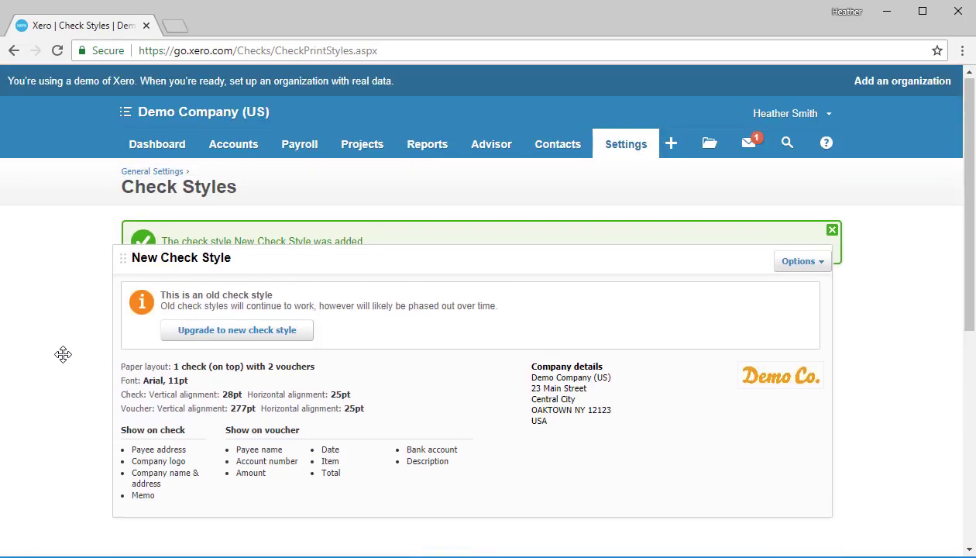
{"action": "scroll", "coordinate": [64, 354], "scroll_direction": "down", "scroll_amount": 3}
{"action": "scroll", "coordinate": [63, 353], "scroll_direction": "up", "scroll_amount": 3}
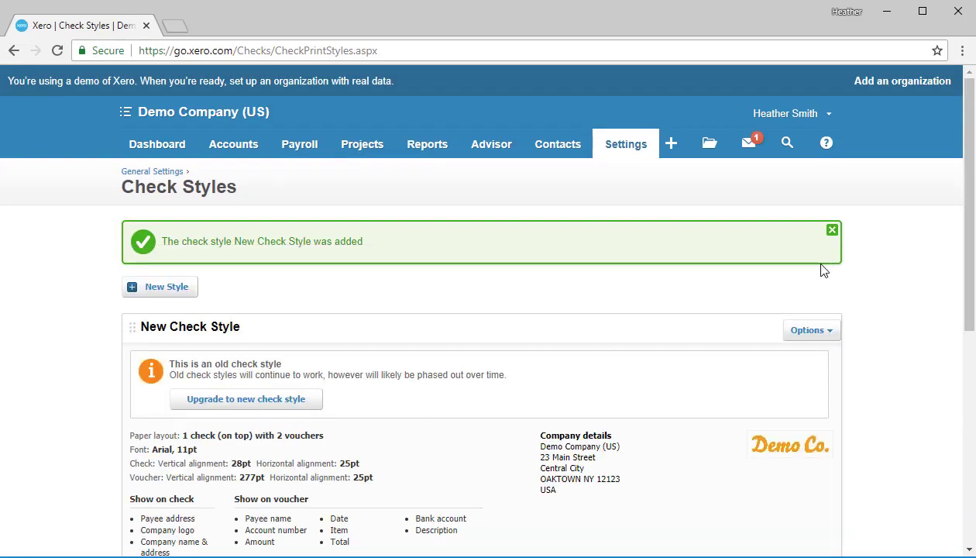
- Examine the logo upload requirements for New Check Style and leave without uploading a file
{"action": "left_click", "coordinate": [827, 333]}
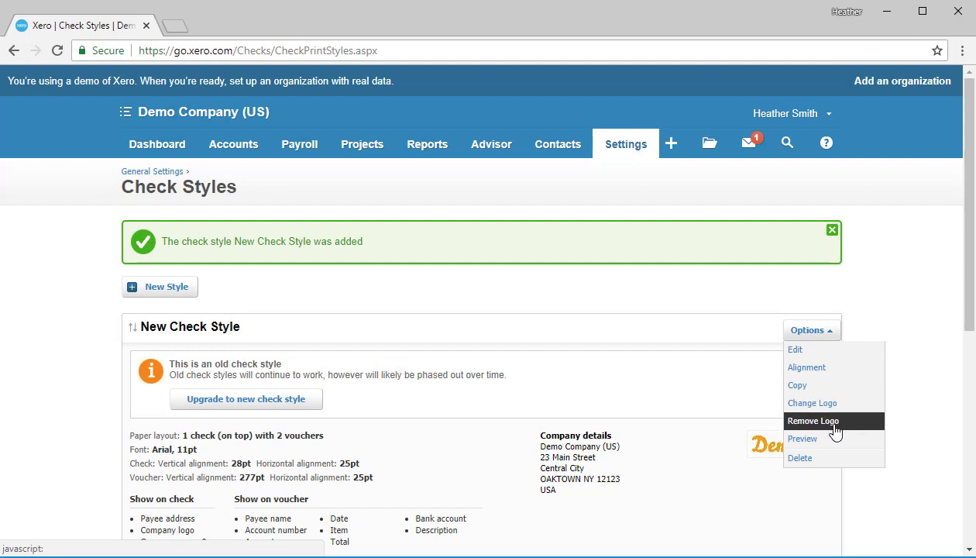
{"action": "left_click", "coordinate": [812, 403]}
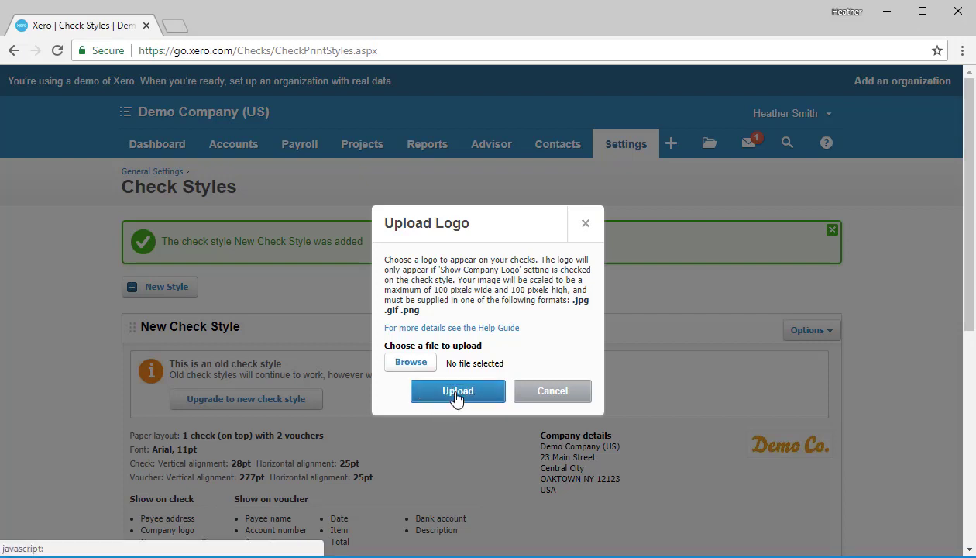
{"action": "left_click", "coordinate": [574, 395]}
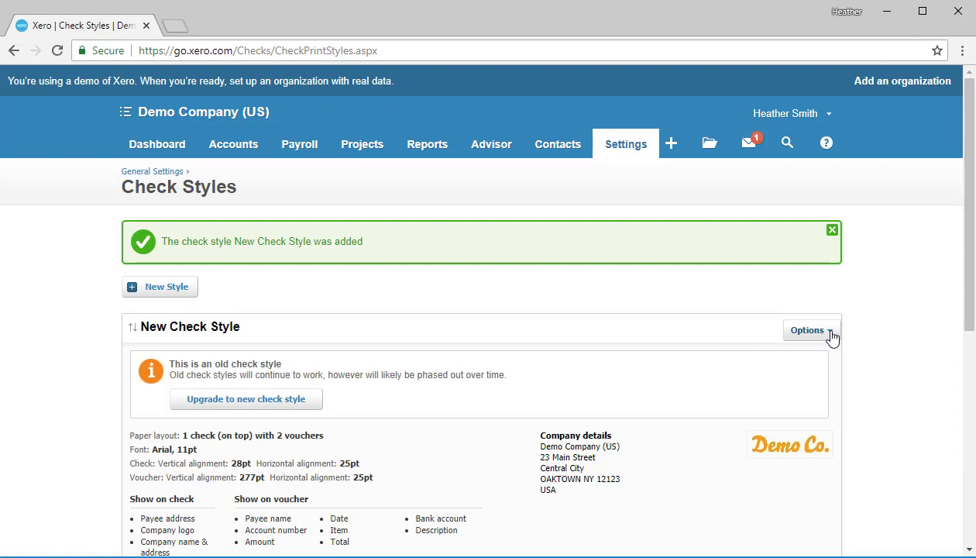
- Preview New Check Style as a PDF, examine the sample check and its vouchers, and return to the check styles page
{"action": "left_click", "coordinate": [830, 334]}
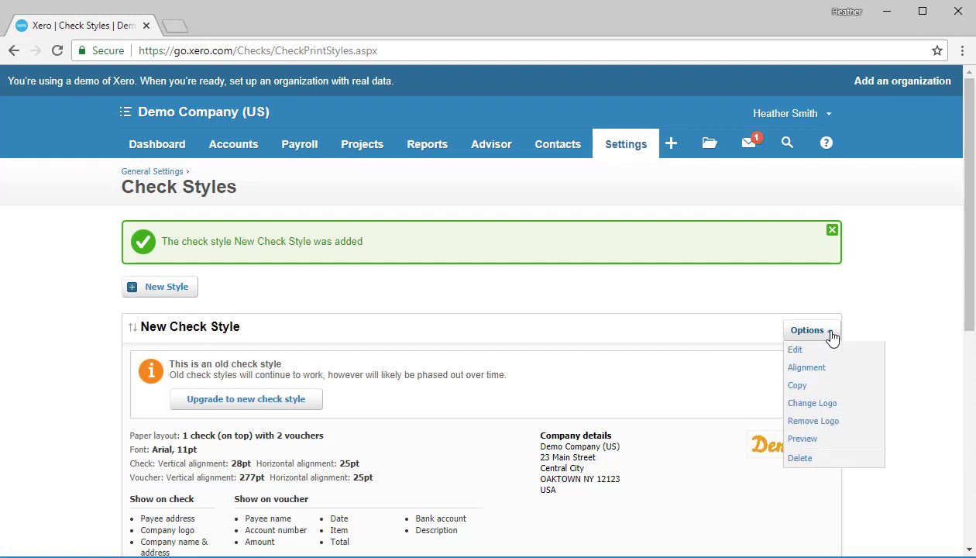
{"action": "left_click", "coordinate": [804, 440]}
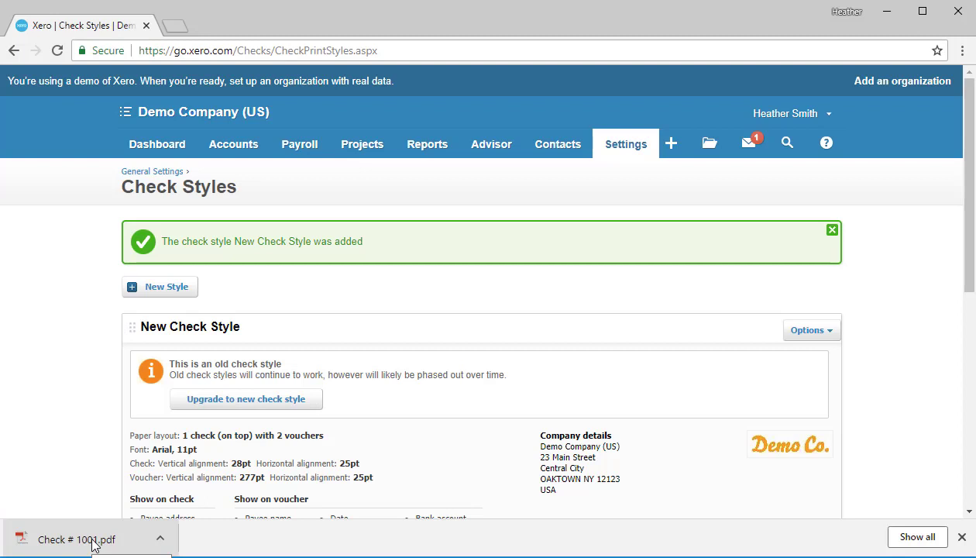
{"action": "left_click", "coordinate": [92, 544]}
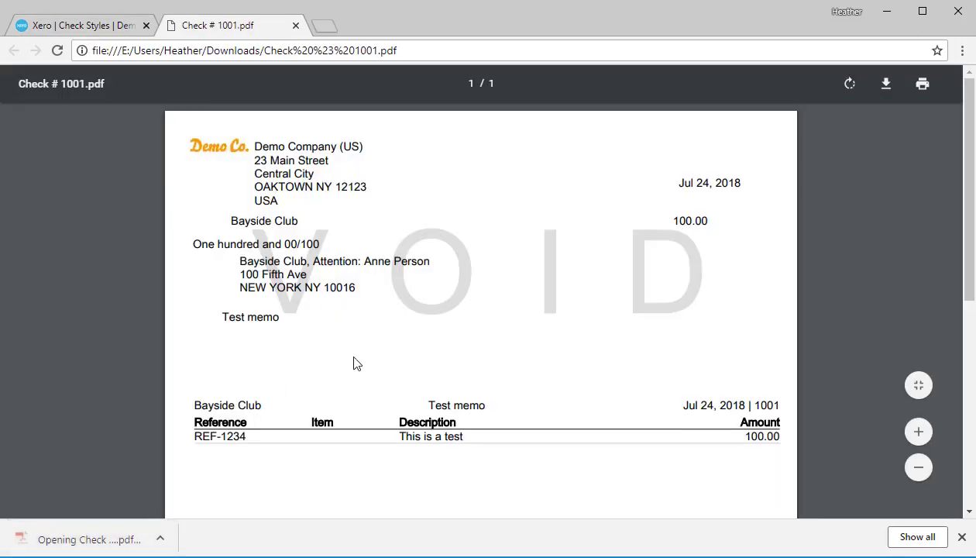
{"action": "scroll", "coordinate": [240, 339], "scroll_direction": "down", "scroll_amount": 3}
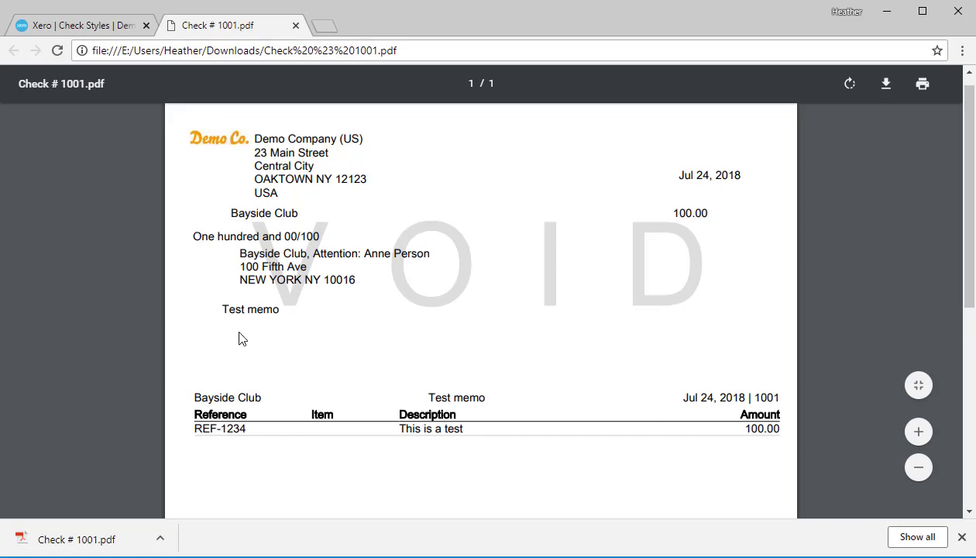
{"action": "scroll", "coordinate": [240, 338], "scroll_direction": "down", "scroll_amount": 3}
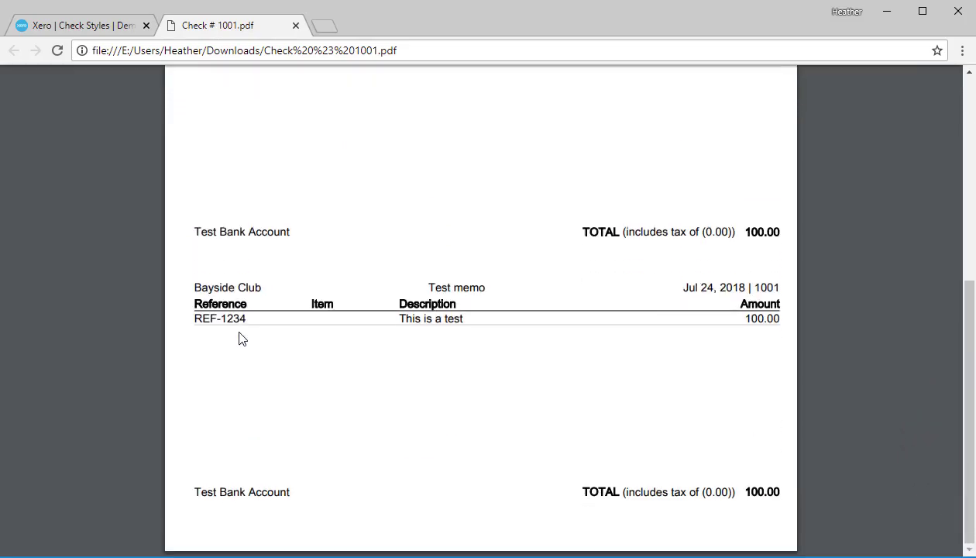
{"action": "scroll", "coordinate": [241, 338], "scroll_direction": "up", "scroll_amount": 6}
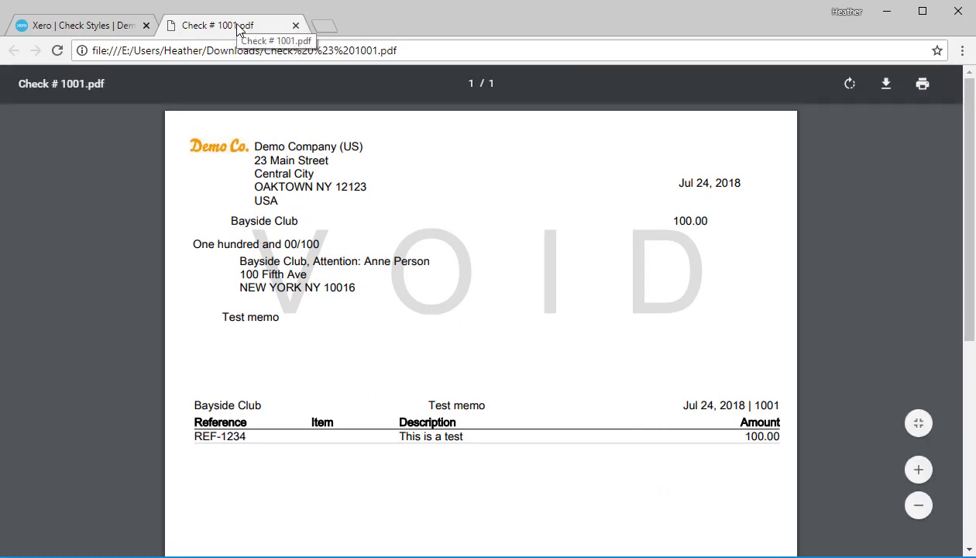
{"action": "left_click", "coordinate": [91, 26]}
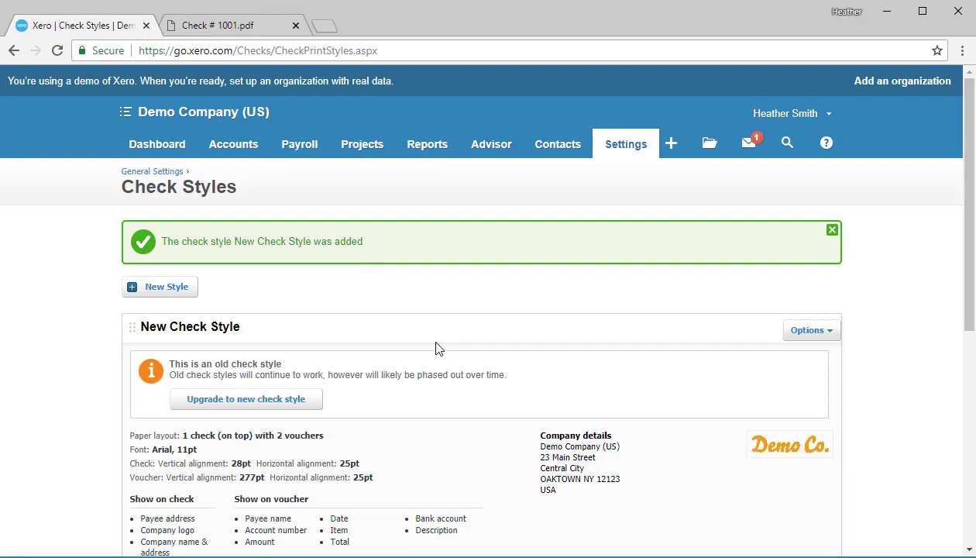
- Start creating a new check style and look over its check and voucher settings
{"action": "scroll", "coordinate": [435, 348], "scroll_direction": "down", "scroll_amount": 1}
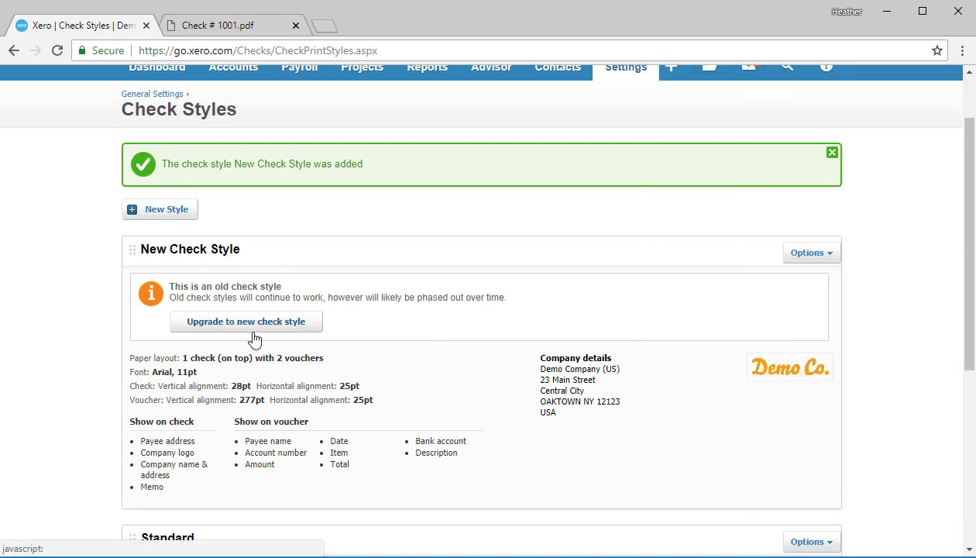
{"action": "scroll", "coordinate": [250, 338], "scroll_direction": "up", "scroll_amount": 1}
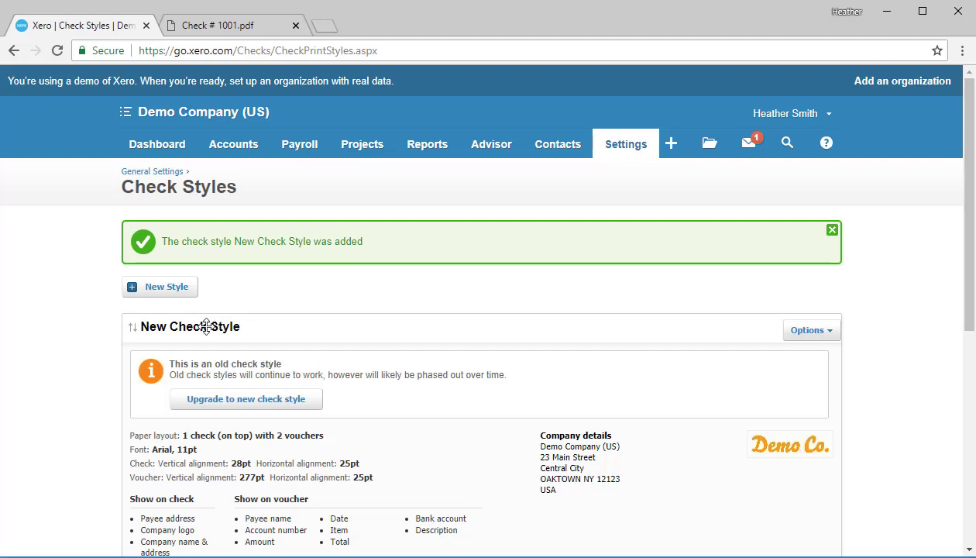
{"action": "left_click", "coordinate": [833, 336]}
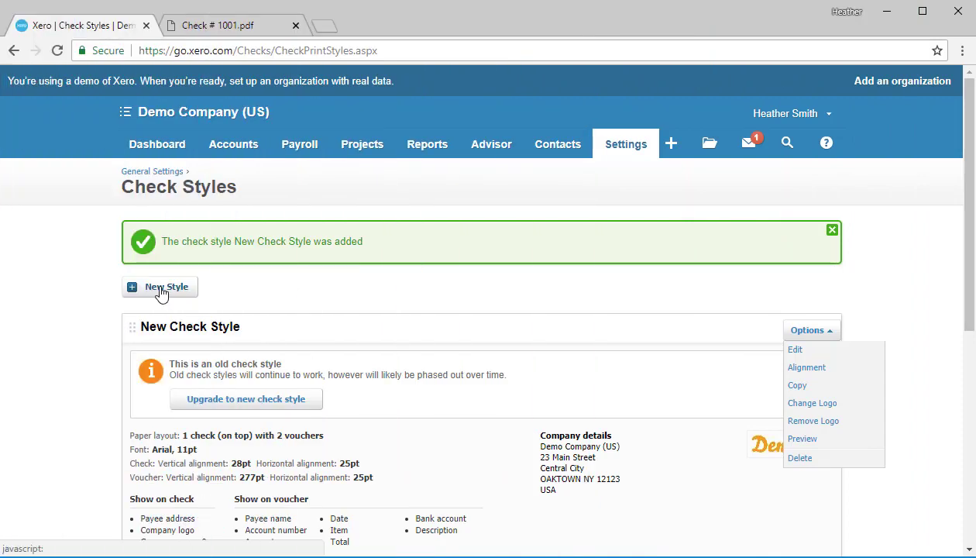
{"action": "left_click", "coordinate": [161, 288]}
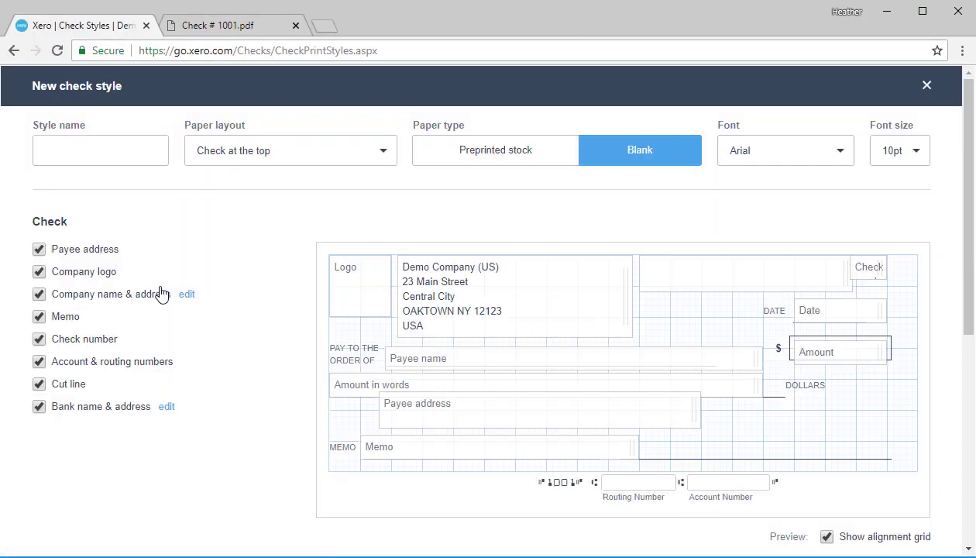
{"action": "scroll", "coordinate": [229, 282], "scroll_direction": "down", "scroll_amount": 5}
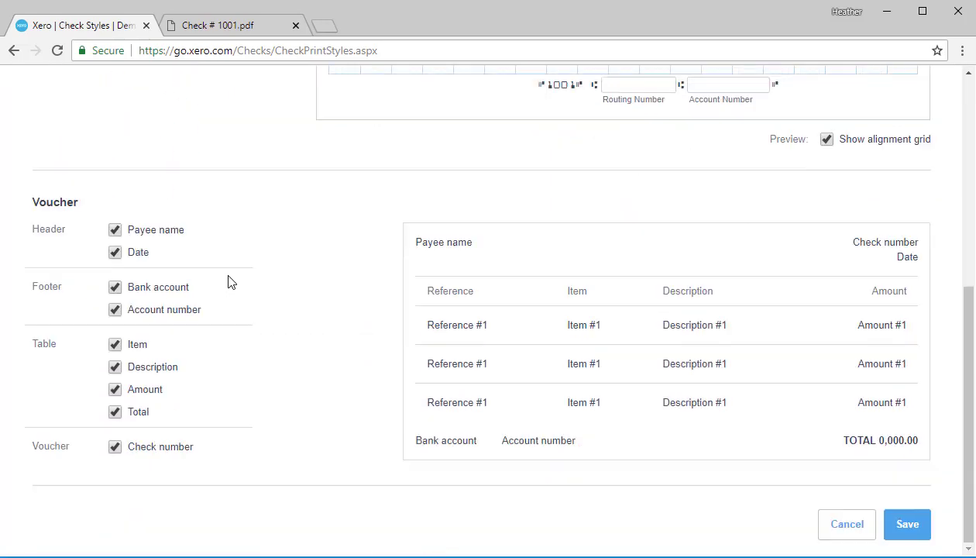
{"action": "scroll", "coordinate": [229, 282], "scroll_direction": "up", "scroll_amount": 5}
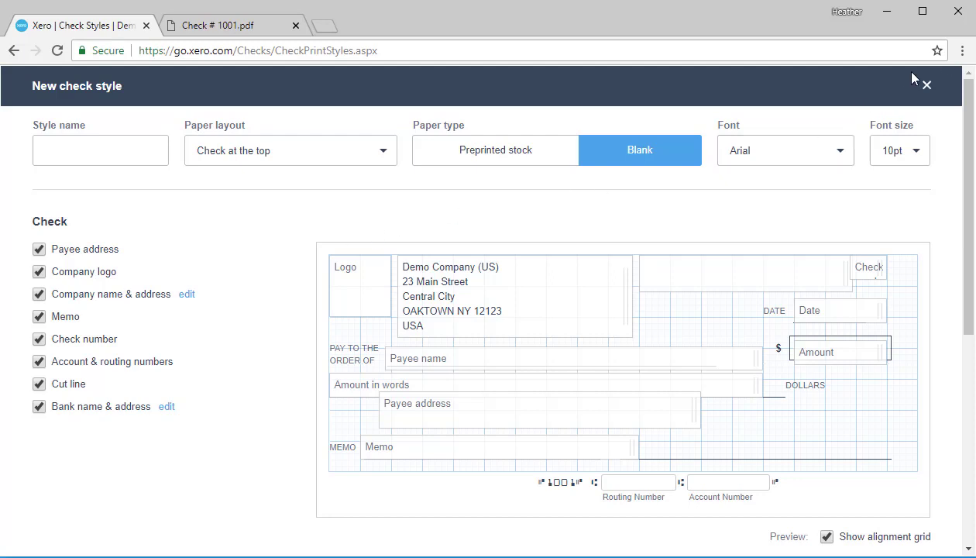
- Reduce the browser page zoom to 50% to view the whole new check style form at once
{"action": "left_click", "coordinate": [963, 52]}
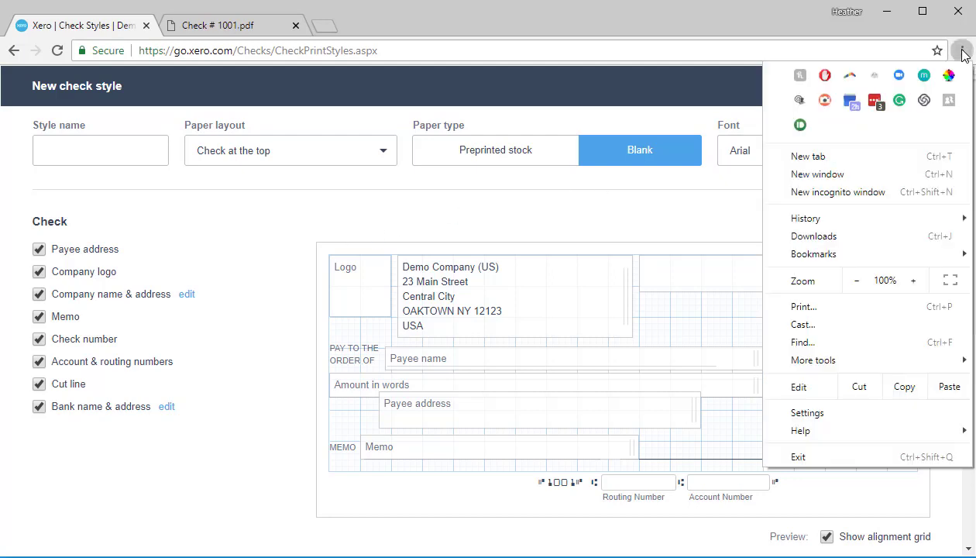
{"action": "left_click", "coordinate": [855, 283]}
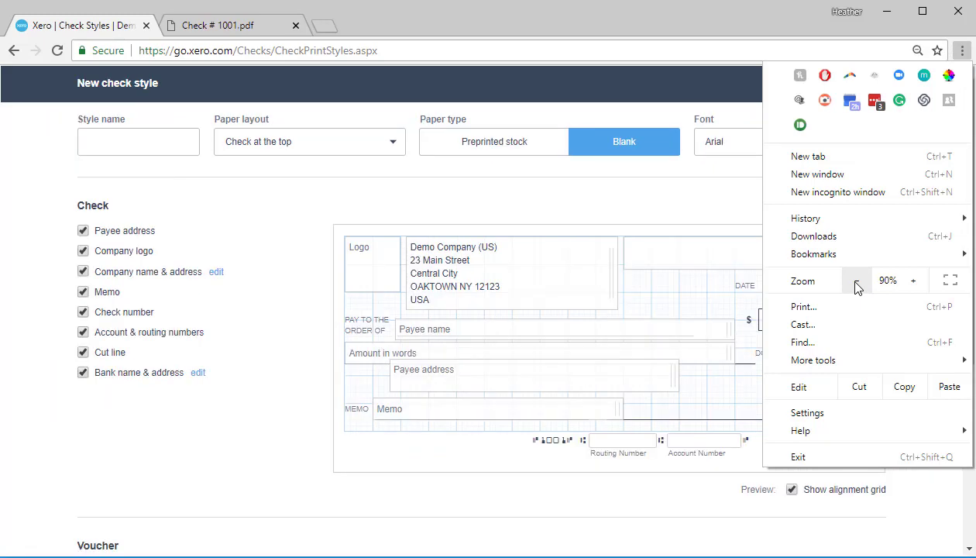
{"action": "left_click", "coordinate": [855, 283]}
{"action": "left_click", "coordinate": [855, 283]}
{"action": "left_click", "coordinate": [856, 284]}
{"action": "left_click", "coordinate": [855, 284]}
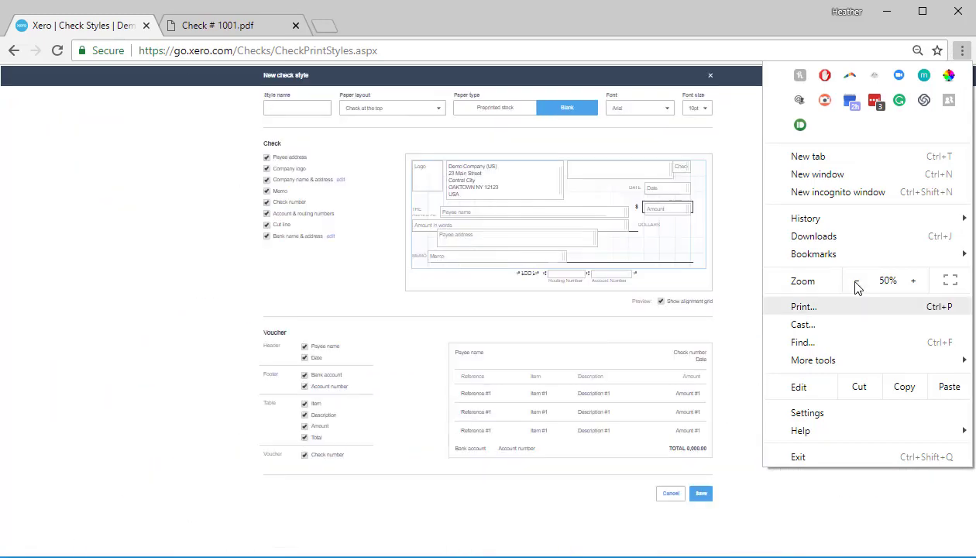
{"action": "left_click", "coordinate": [778, 523]}
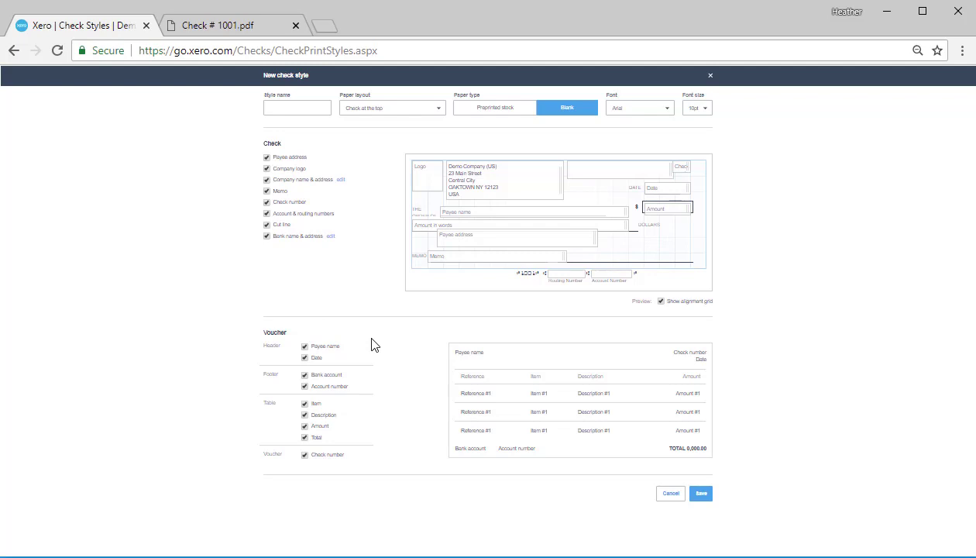
- Restore the browser page zoom to 100% on the new check style form
{"action": "left_click", "coordinate": [961, 55]}
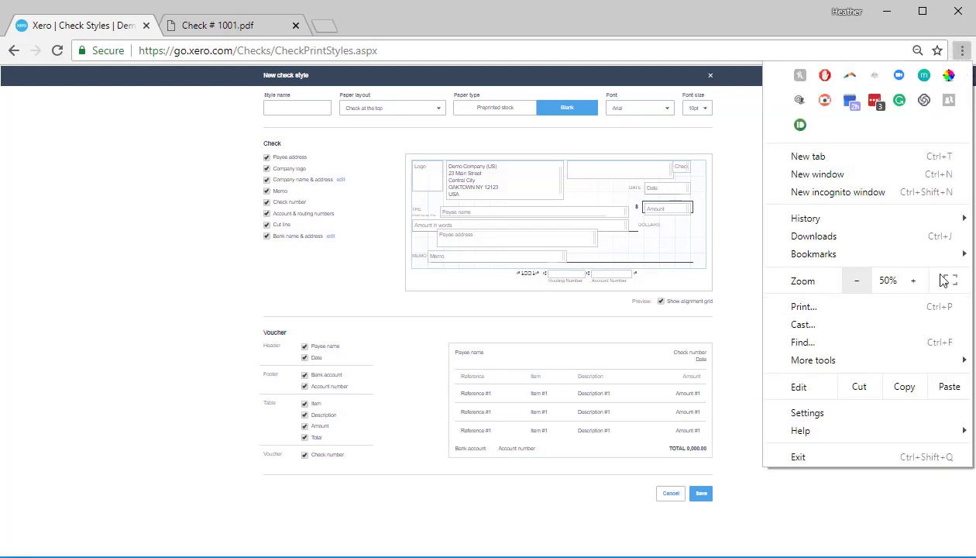
{"action": "left_click", "coordinate": [917, 283]}
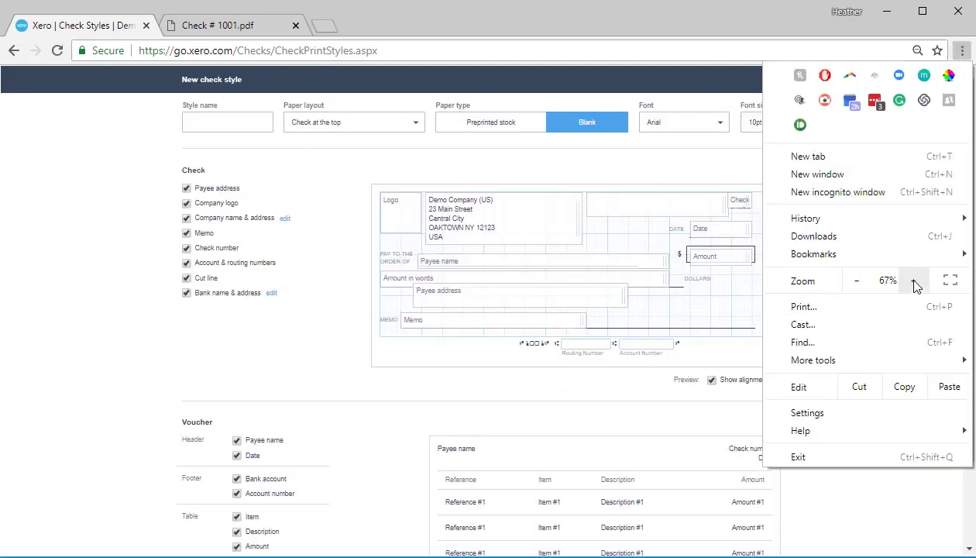
{"action": "left_click", "coordinate": [915, 283]}
{"action": "left_click", "coordinate": [914, 284]}
{"action": "left_click", "coordinate": [914, 283]}
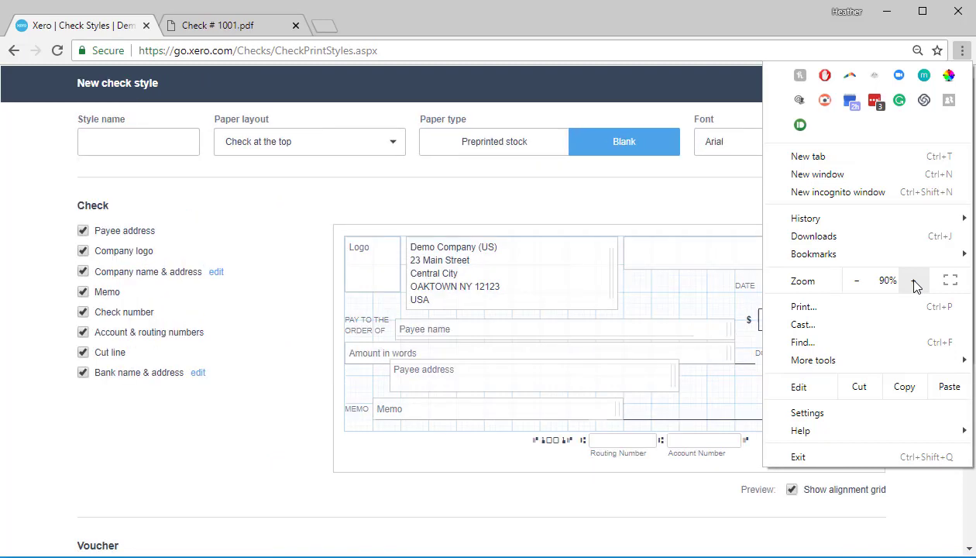
{"action": "left_click", "coordinate": [915, 284]}
{"action": "left_click", "coordinate": [612, 201]}
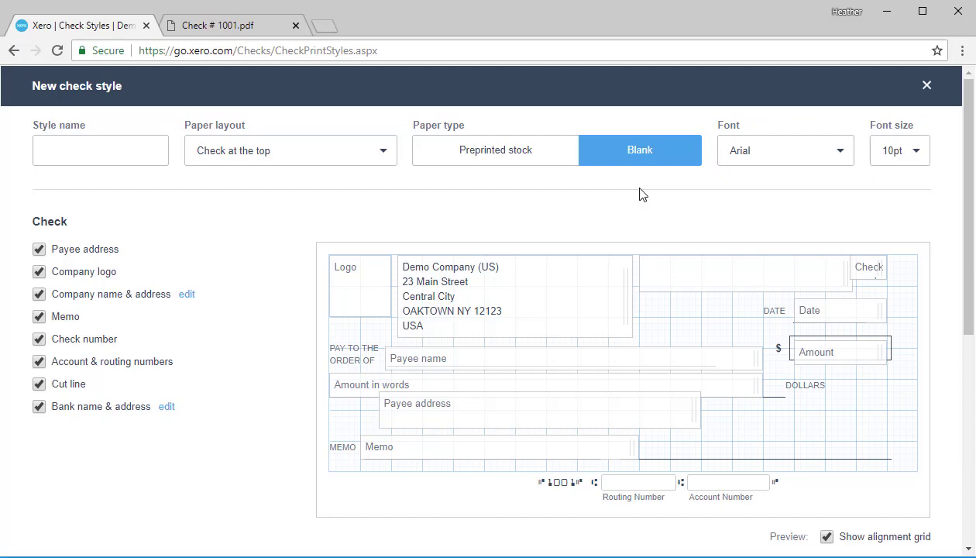
- Name the check style NewStyleForVideo and keep Check at the top as its paper layout
{"action": "left_click", "coordinate": [93, 153]}
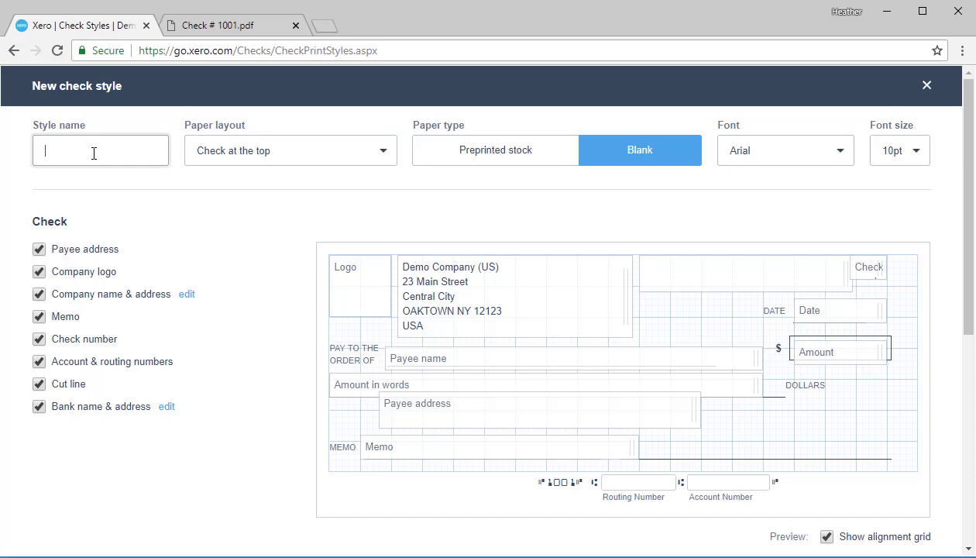
{"action": "type", "text": "NewStyleForVideo"}
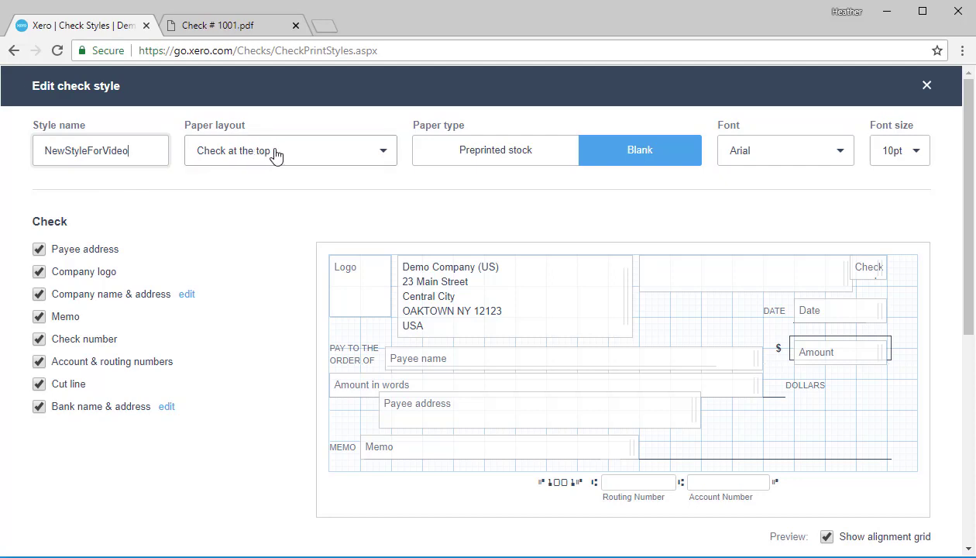
{"action": "left_click", "coordinate": [299, 154]}
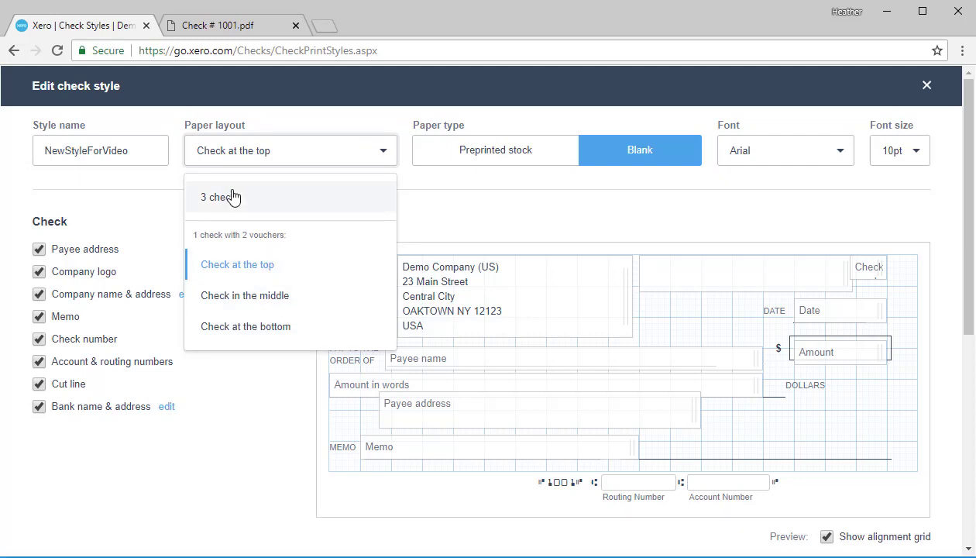
{"action": "left_click", "coordinate": [240, 275]}
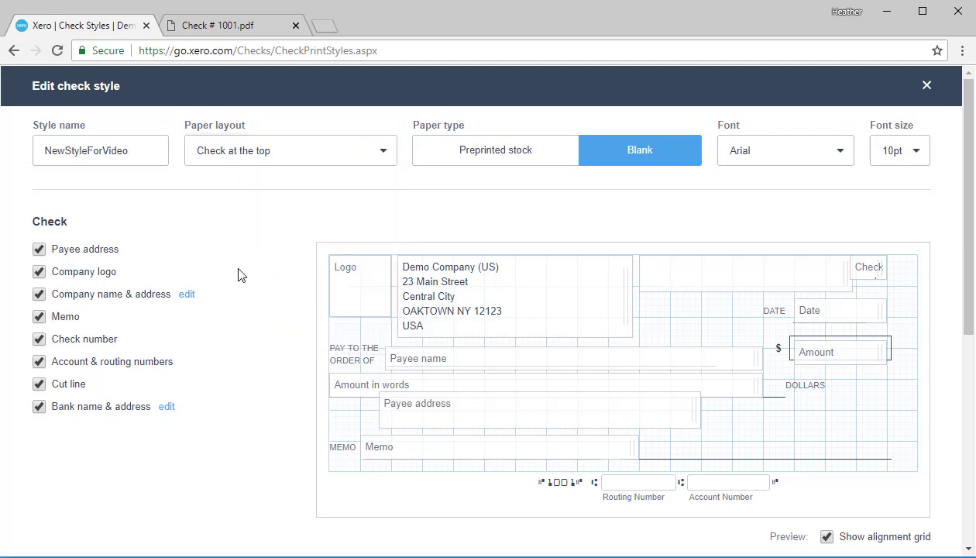
- Compare the check and voucher fields offered for Preprinted stock and Blank paper, ending with the Blank paper type selected
{"action": "left_click", "coordinate": [500, 161]}
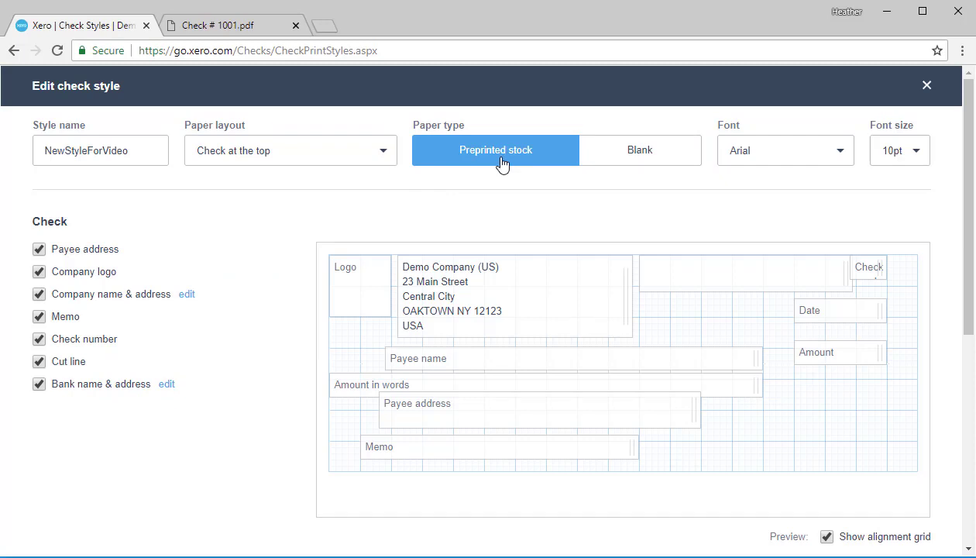
{"action": "left_click", "coordinate": [629, 160]}
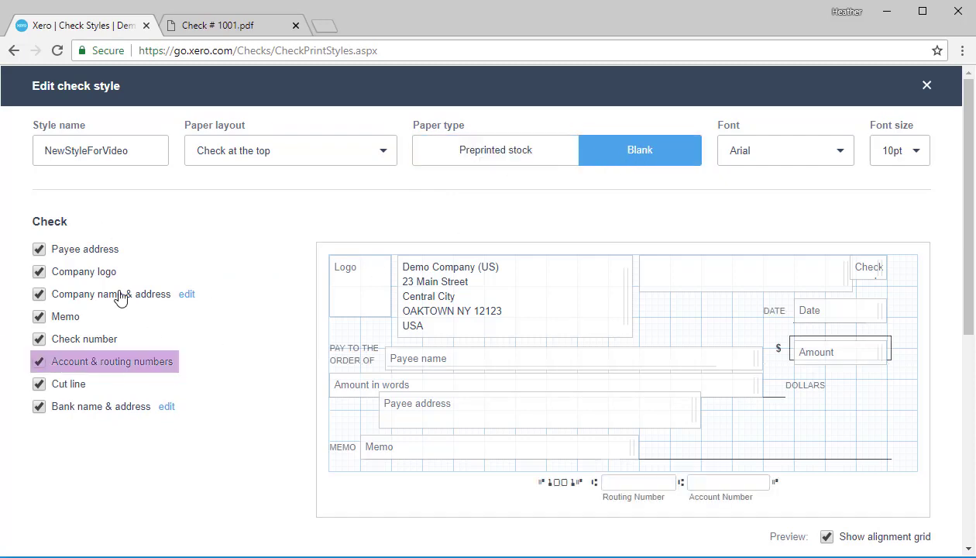
{"action": "left_click", "coordinate": [517, 165]}
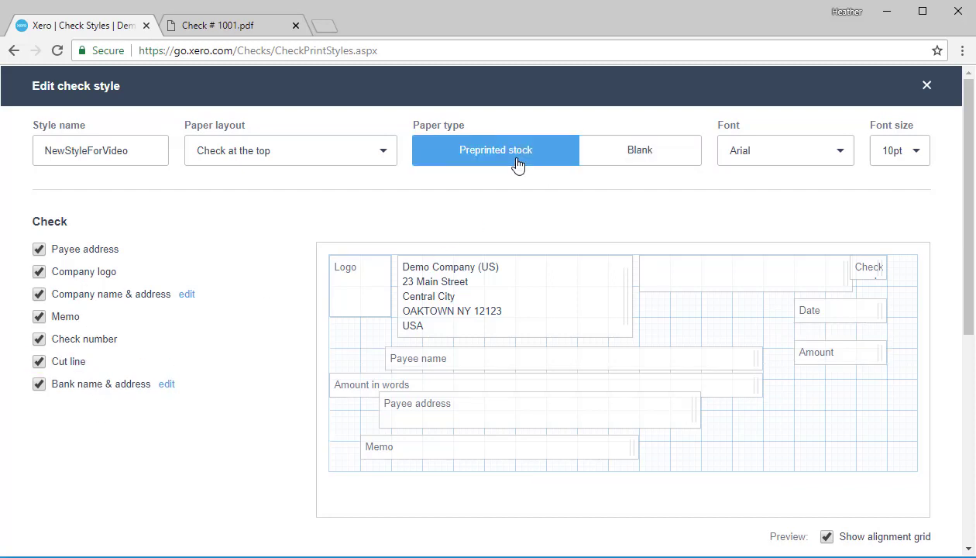
{"action": "left_click", "coordinate": [626, 162]}
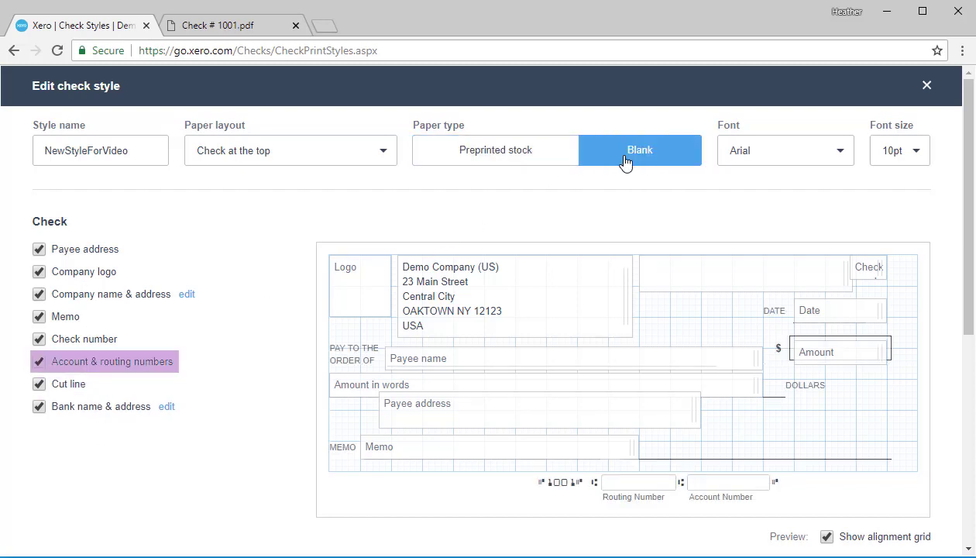
{"action": "scroll", "coordinate": [357, 323], "scroll_direction": "down", "scroll_amount": 5}
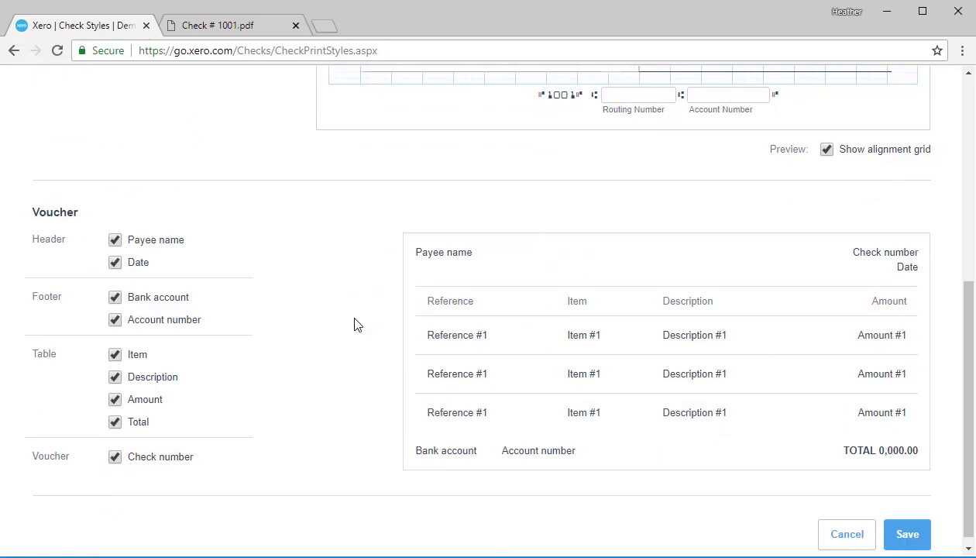
{"action": "scroll", "coordinate": [356, 324], "scroll_direction": "up", "scroll_amount": 5}
{"action": "left_click", "coordinate": [507, 155]}
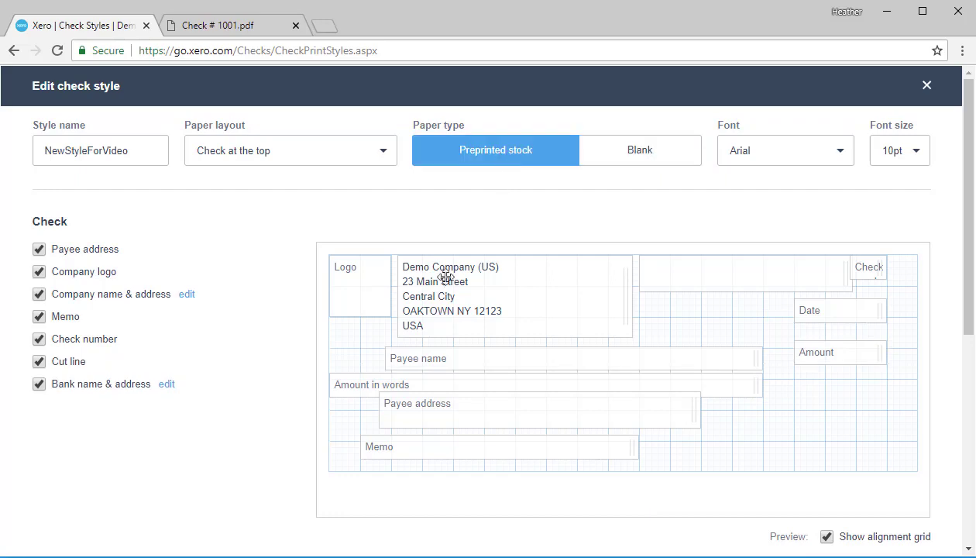
{"action": "scroll", "coordinate": [440, 290], "scroll_direction": "down", "scroll_amount": 5}
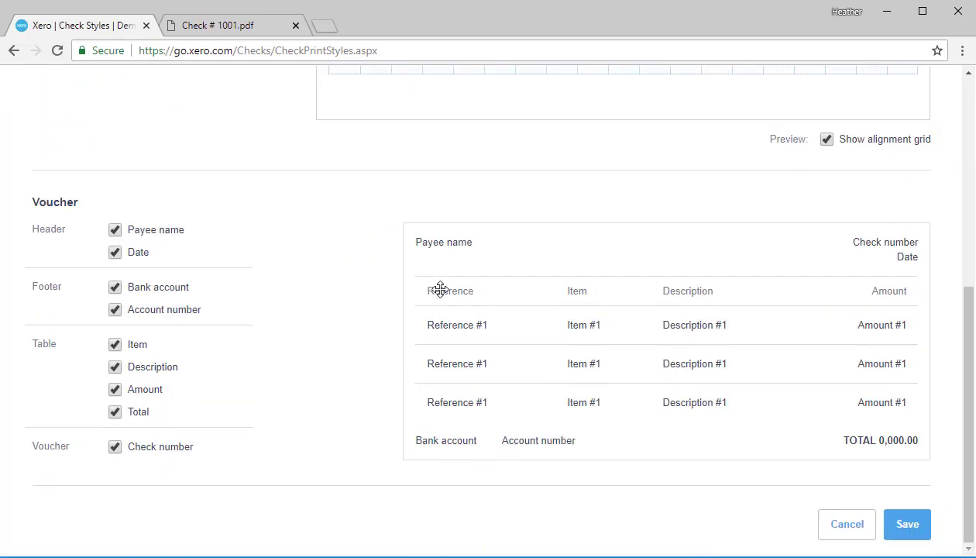
{"action": "scroll", "coordinate": [440, 289], "scroll_direction": "up", "scroll_amount": 5}
{"action": "left_click", "coordinate": [632, 161]}
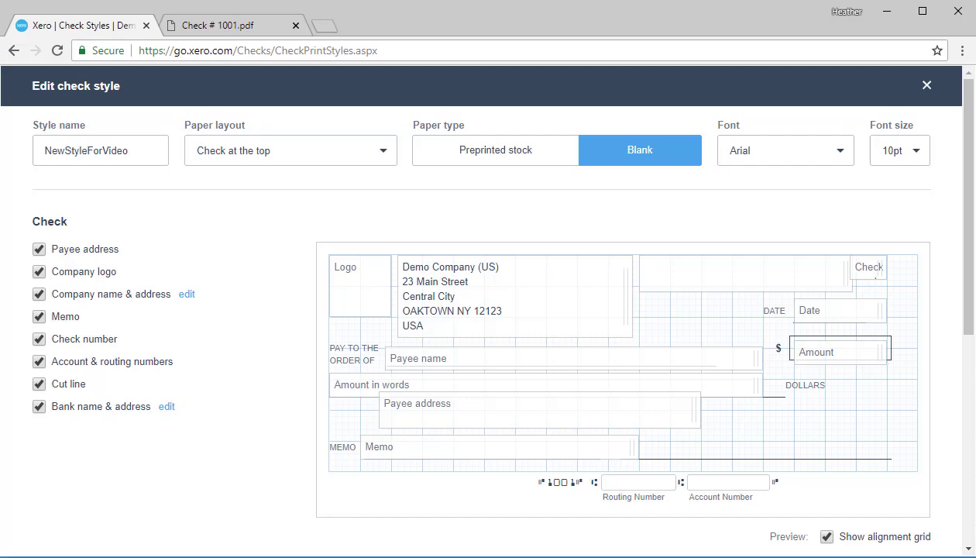
- Examine the fonts available for the check style and keep Arial
{"action": "left_click", "coordinate": [843, 157]}
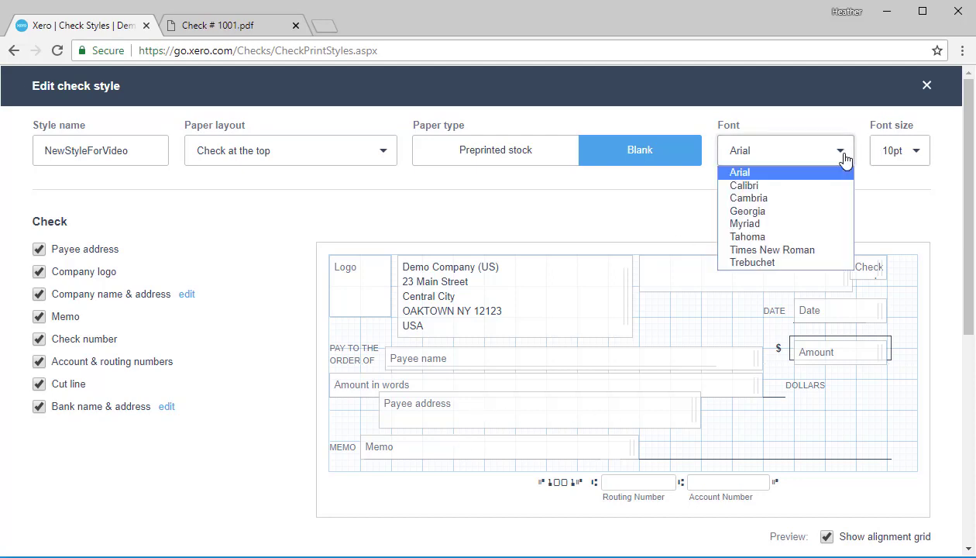
{"action": "left_click", "coordinate": [844, 157]}
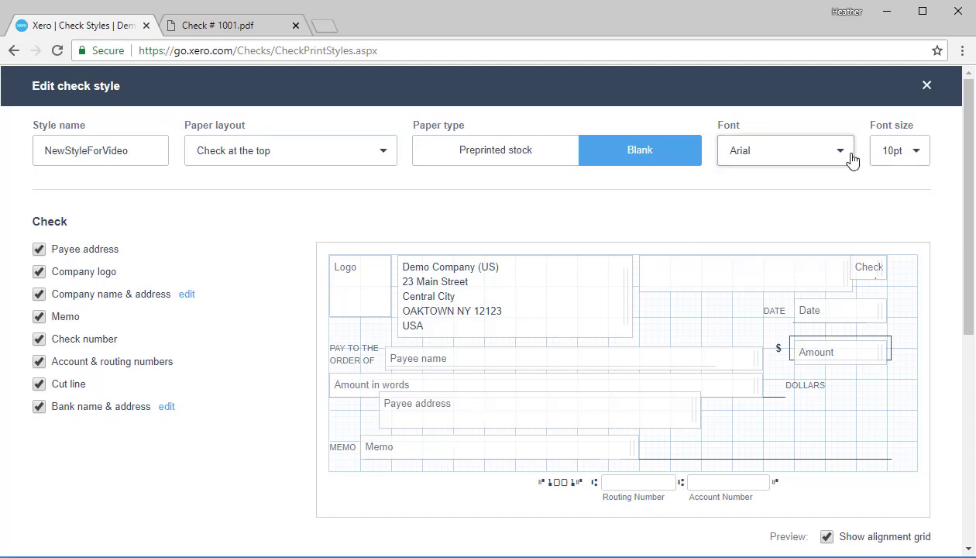
- Set the font size to 11pt and enter Bank Name as the bank name and address on the check
{"action": "left_click", "coordinate": [917, 155]}
{"action": "left_click", "coordinate": [893, 210]}
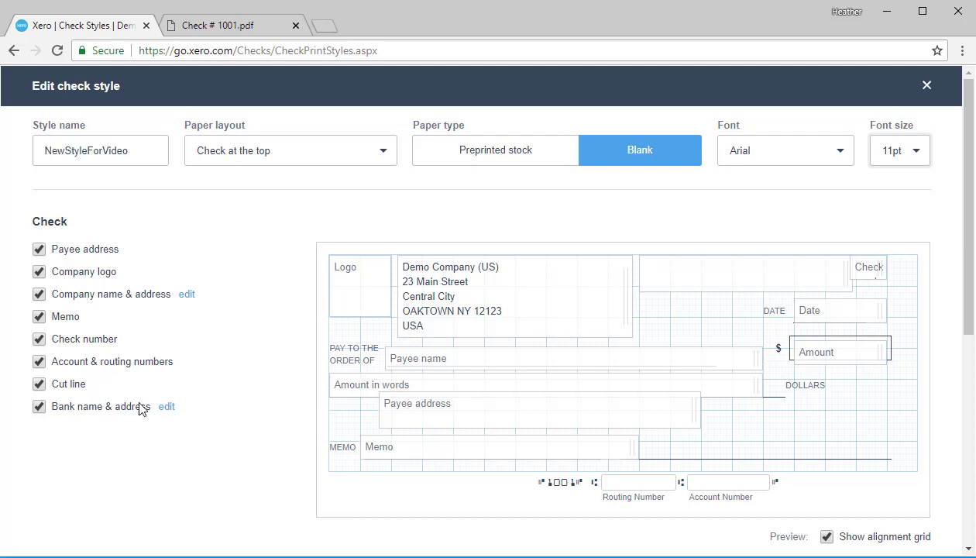
{"action": "scroll", "coordinate": [19, 397], "scroll_direction": "down", "scroll_amount": 1}
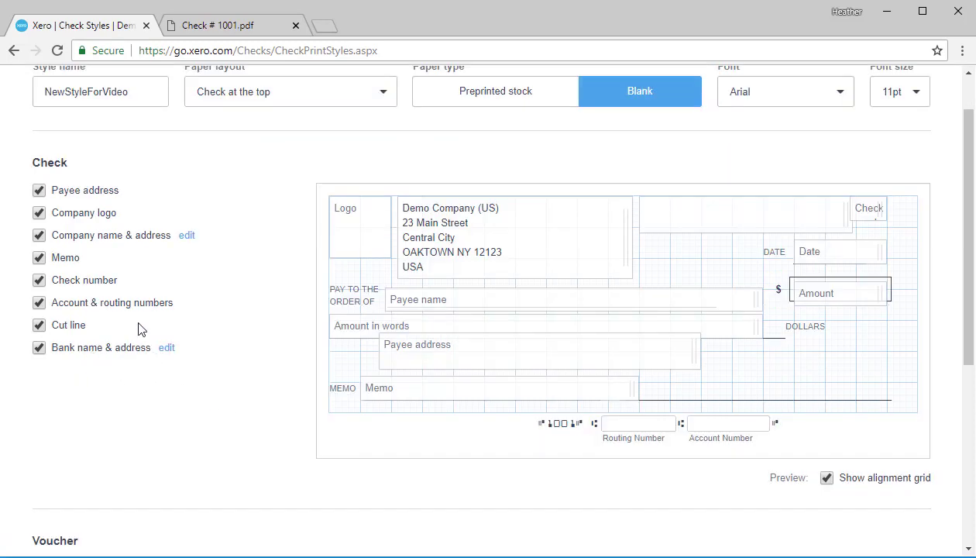
{"action": "left_click", "coordinate": [189, 237]}
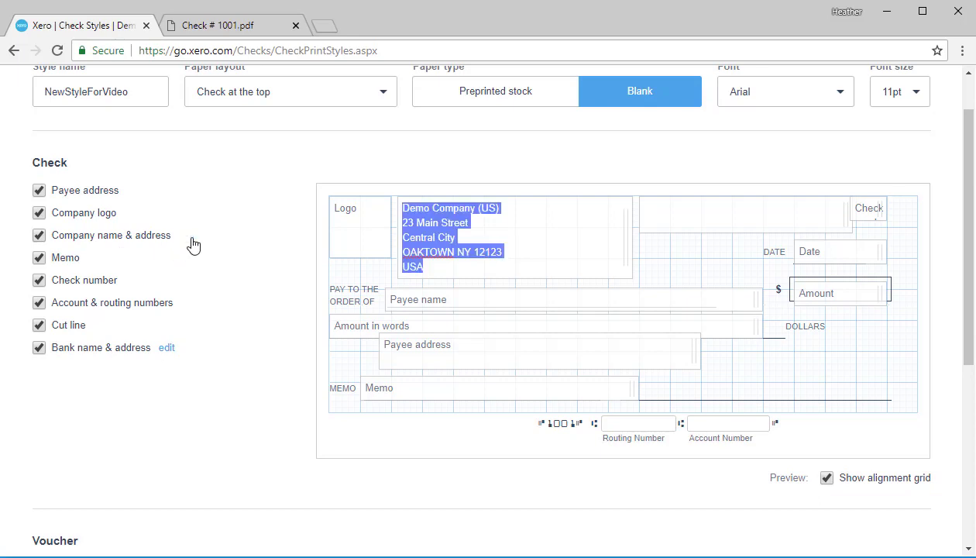
{"action": "left_click", "coordinate": [166, 348]}
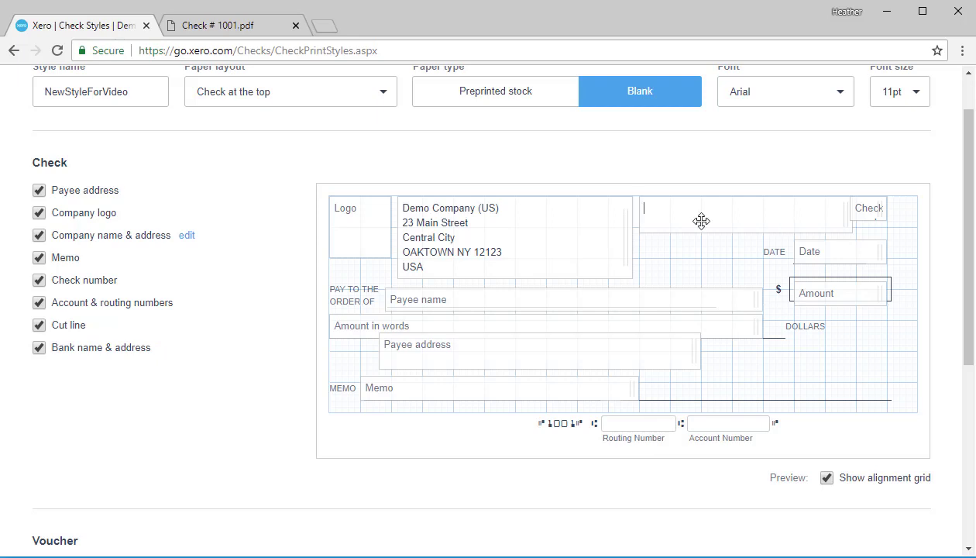
{"action": "left_click", "coordinate": [700, 222]}
{"action": "left_click", "coordinate": [167, 347]}
{"action": "type", "text": "Bank Name"}
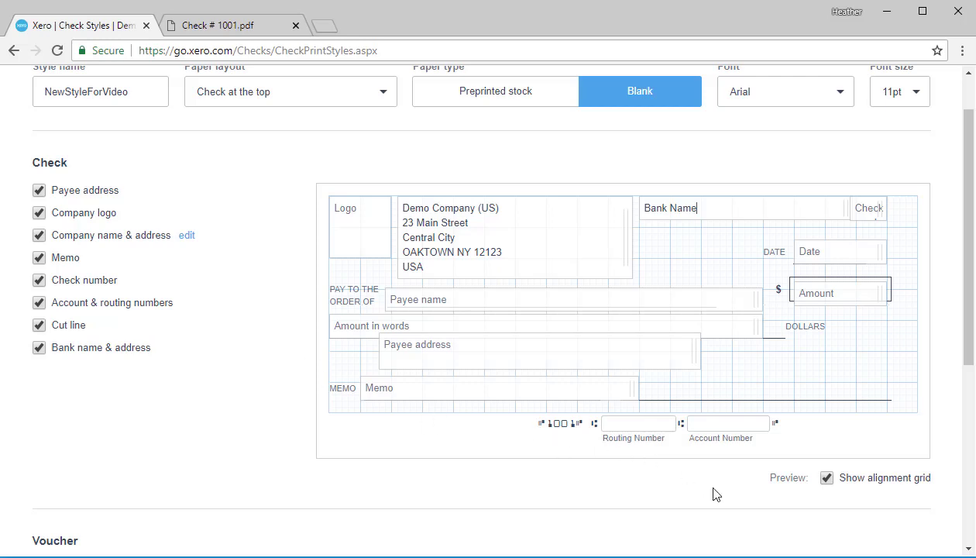
- Hide and redisplay the check's alignment grid, and try repositioning the Date field slightly on the layout
{"action": "left_click", "coordinate": [827, 480]}
{"action": "left_click", "coordinate": [827, 480]}
{"action": "mouse_move", "coordinate": [839, 250]}
{"action": "left_mouse_down"}
{"action": "mouse_move", "coordinate": [858, 251]}
{"action": "mouse_move", "coordinate": [828, 253]}
{"action": "mouse_move", "coordinate": [865, 252]}
{"action": "mouse_move", "coordinate": [841, 251]}
{"action": "left_mouse_up"}
- Remove the Amount column from the voucher table and restore it to compare the voucher layout
{"action": "scroll", "coordinate": [514, 377], "scroll_direction": "down", "scroll_amount": 4}
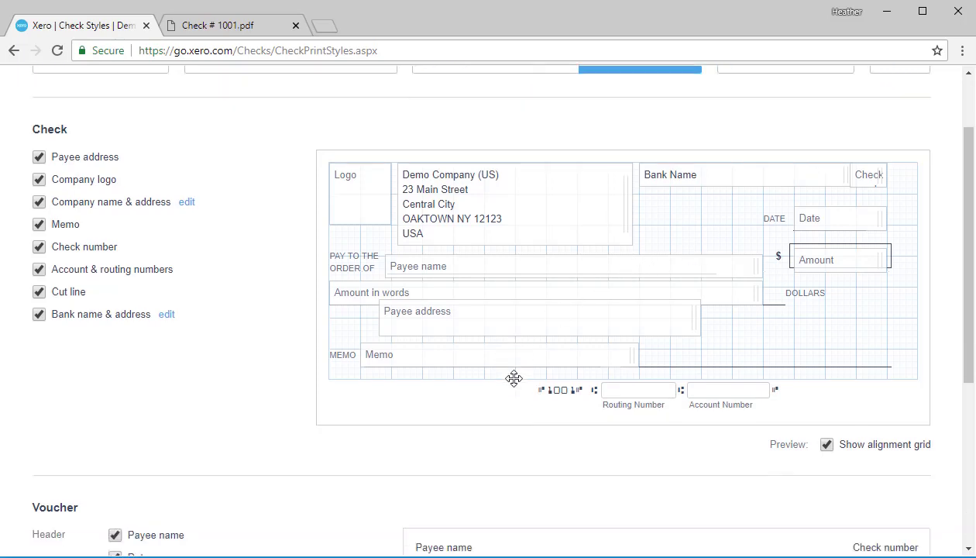
{"action": "scroll", "coordinate": [516, 385], "scroll_direction": "down", "scroll_amount": 1}
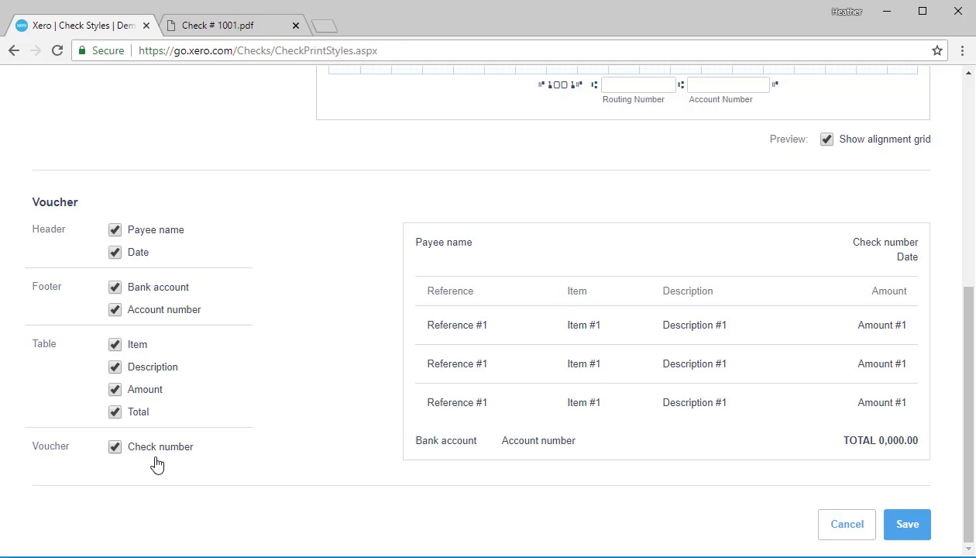
{"action": "left_click", "coordinate": [142, 393]}
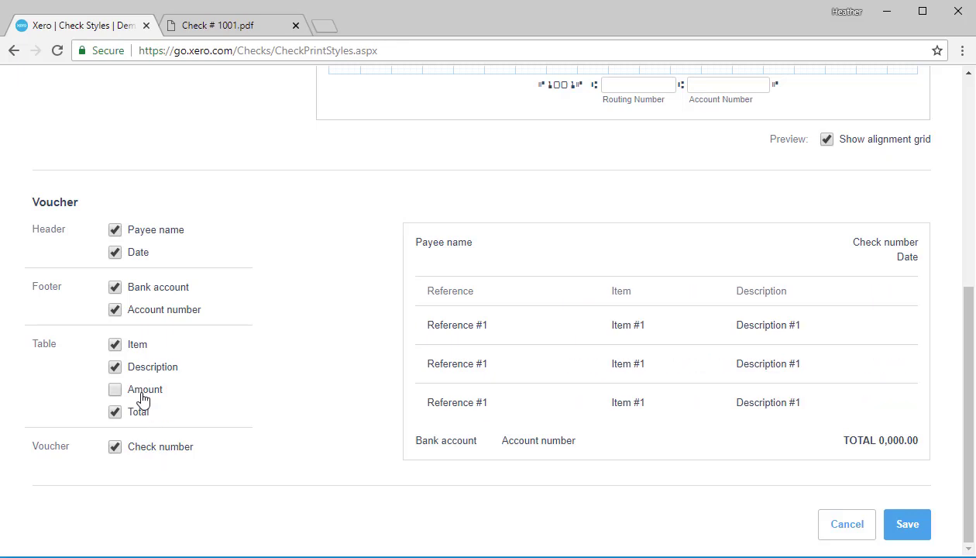
{"action": "left_click", "coordinate": [141, 396]}
- Review the check and voucher layout and save the new check style
{"action": "scroll", "coordinate": [257, 375], "scroll_direction": "up", "scroll_amount": 3}
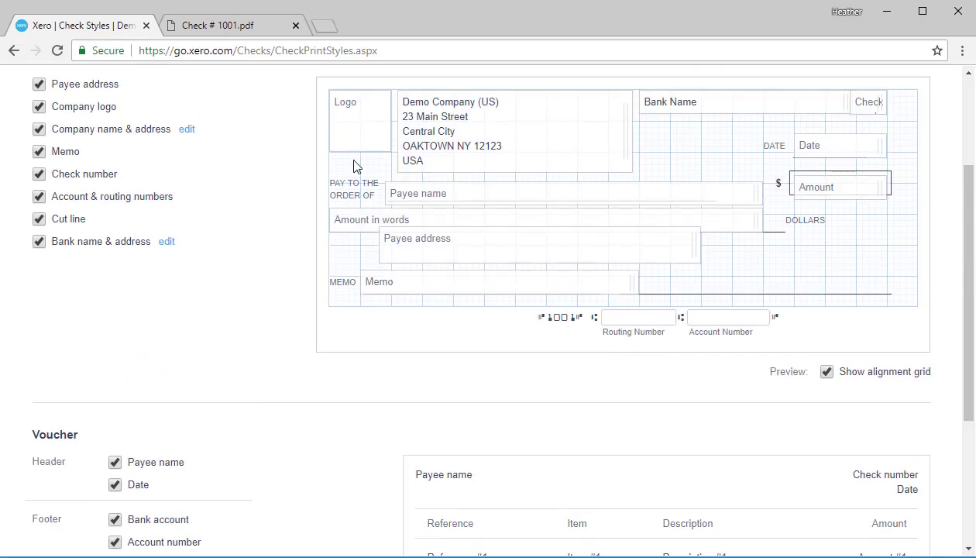
{"action": "scroll", "coordinate": [310, 285], "scroll_direction": "down", "scroll_amount": 3}
{"action": "left_click", "coordinate": [916, 533]}
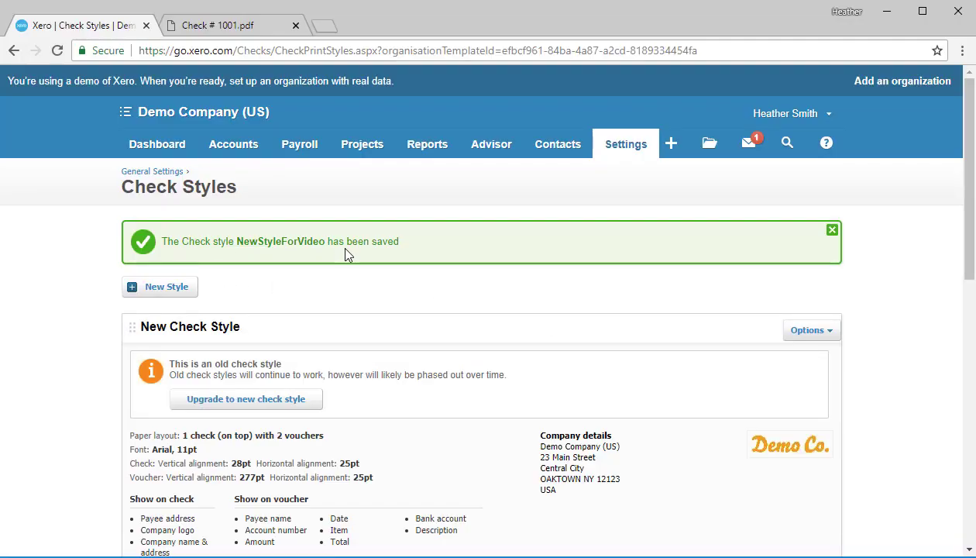
- View the logo upload dialog for NewStyleForVideo and close it without choosing a file
{"action": "left_click_drag", "start_coordinate": [971, 248], "coordinate": [958, 484]}
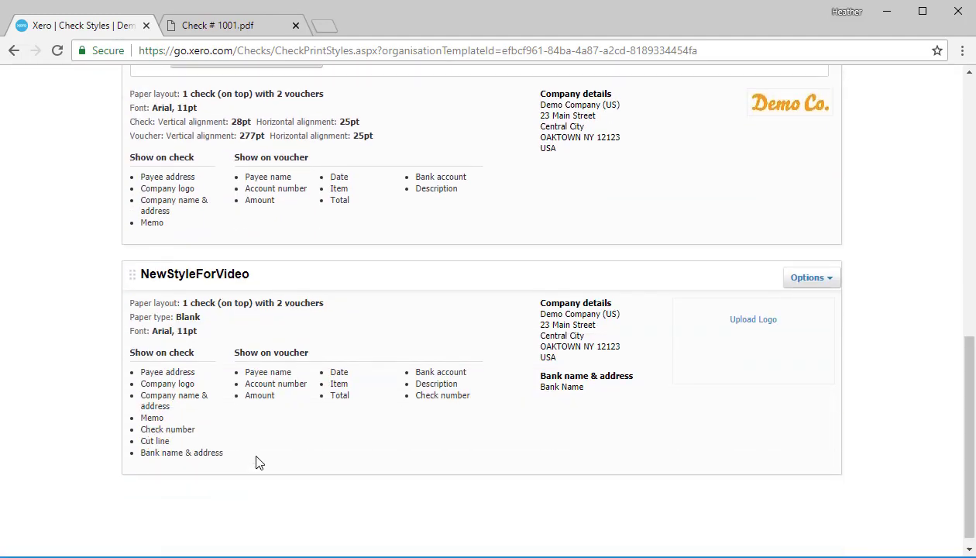
{"action": "left_click", "coordinate": [827, 278]}
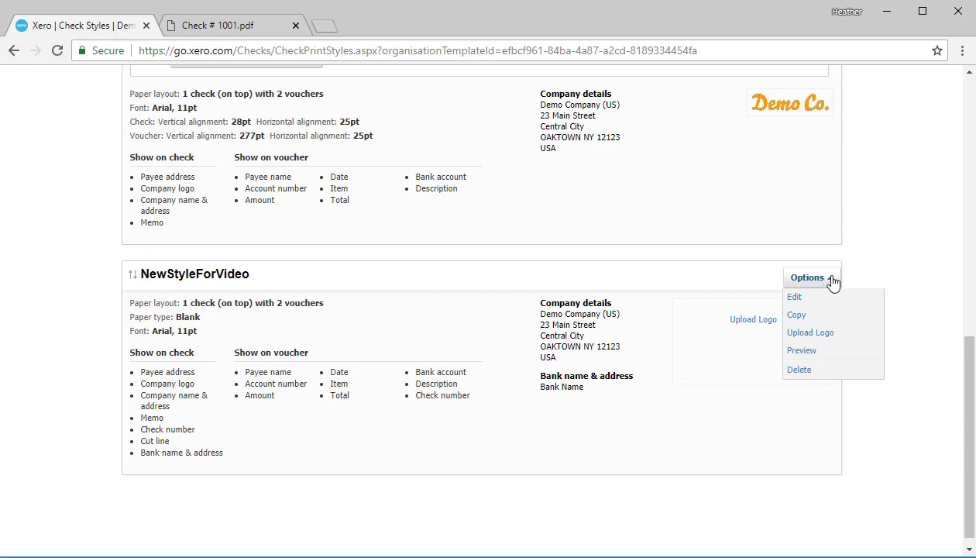
{"action": "left_click", "coordinate": [835, 343]}
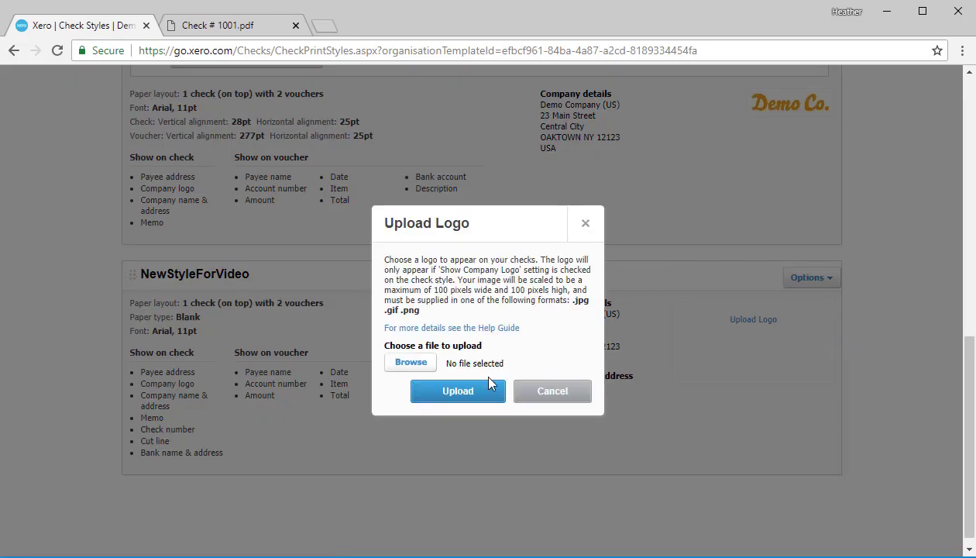
{"action": "left_click", "coordinate": [554, 393]}
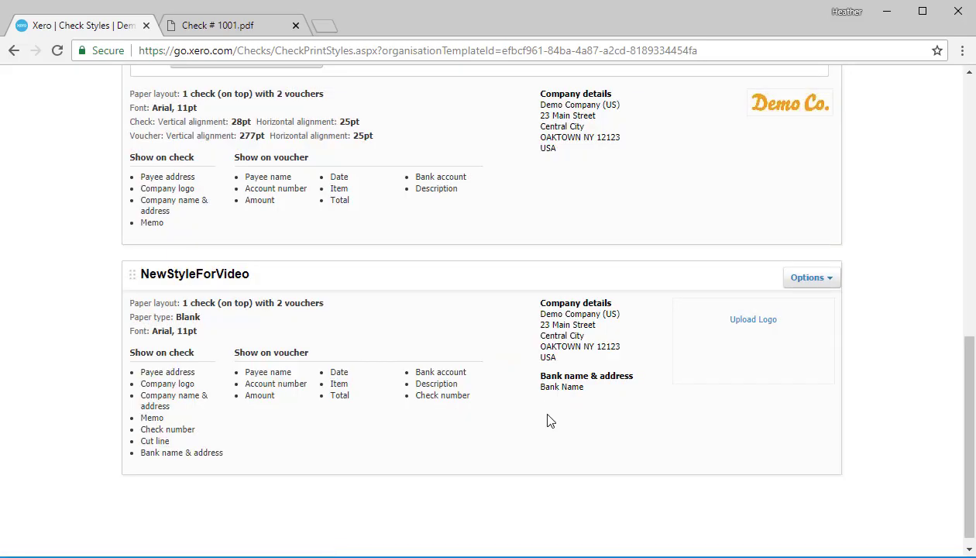
- View the edit settings of the old Standard check style, close them without saving, and return to NewStyleForVideo
{"action": "scroll", "coordinate": [771, 244], "scroll_direction": "up", "scroll_amount": 4}
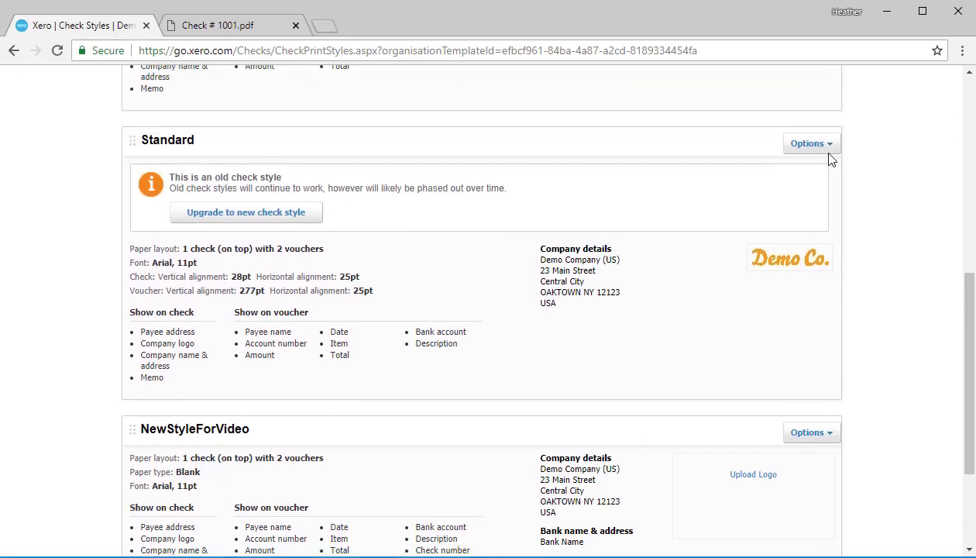
{"action": "left_click", "coordinate": [825, 145]}
{"action": "left_click", "coordinate": [824, 164]}
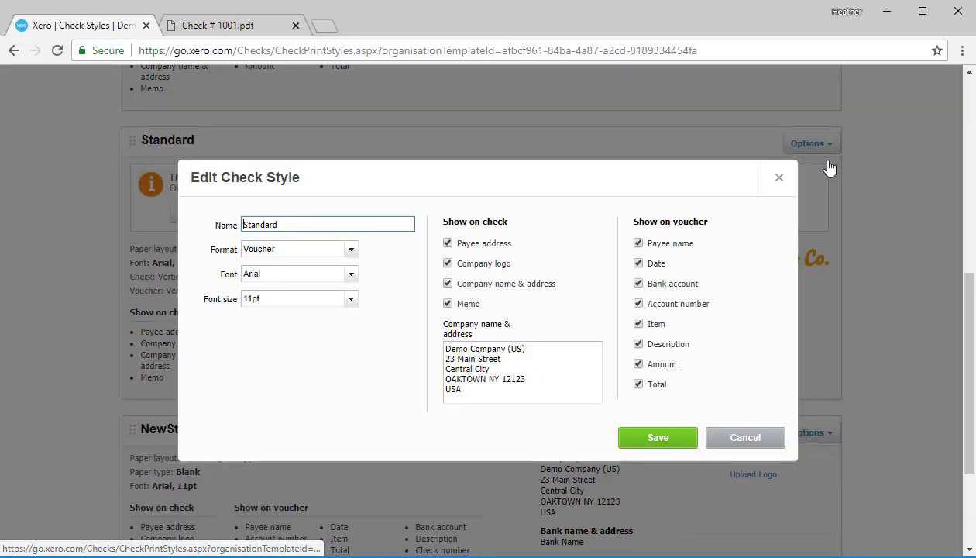
{"action": "left_click", "coordinate": [742, 439]}
{"action": "scroll", "coordinate": [503, 386], "scroll_direction": "down", "scroll_amount": 4}
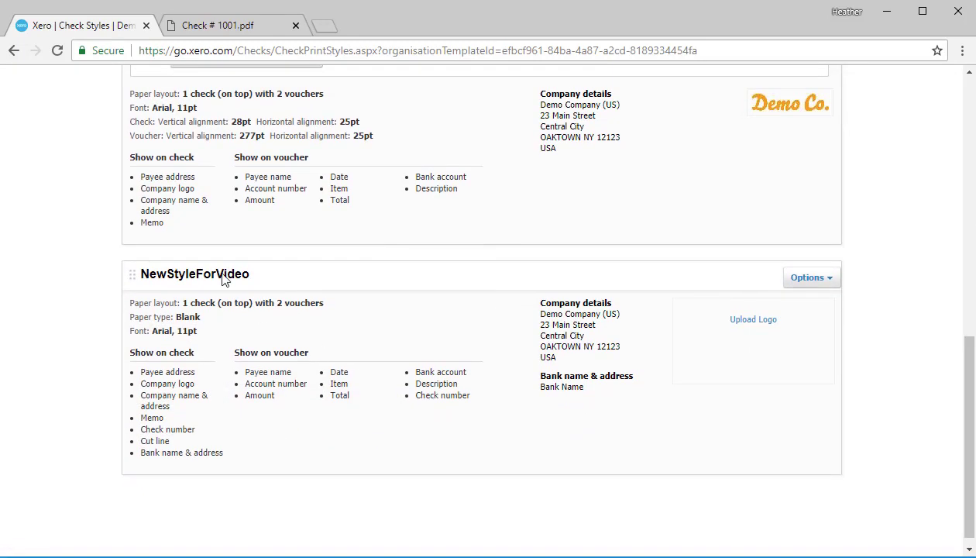